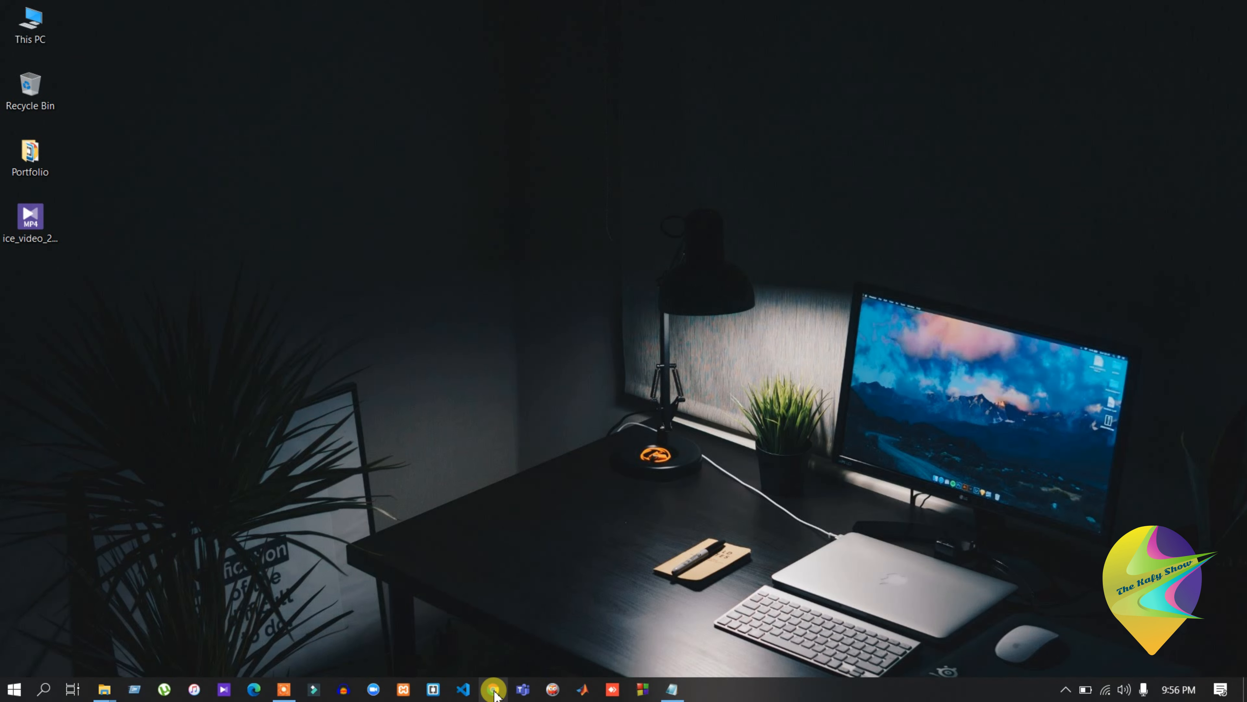
- Open the hosting account's bookmarked cPanel login page in Chrome and log in with the saved credentials
click(492, 688)
click(295, 42)
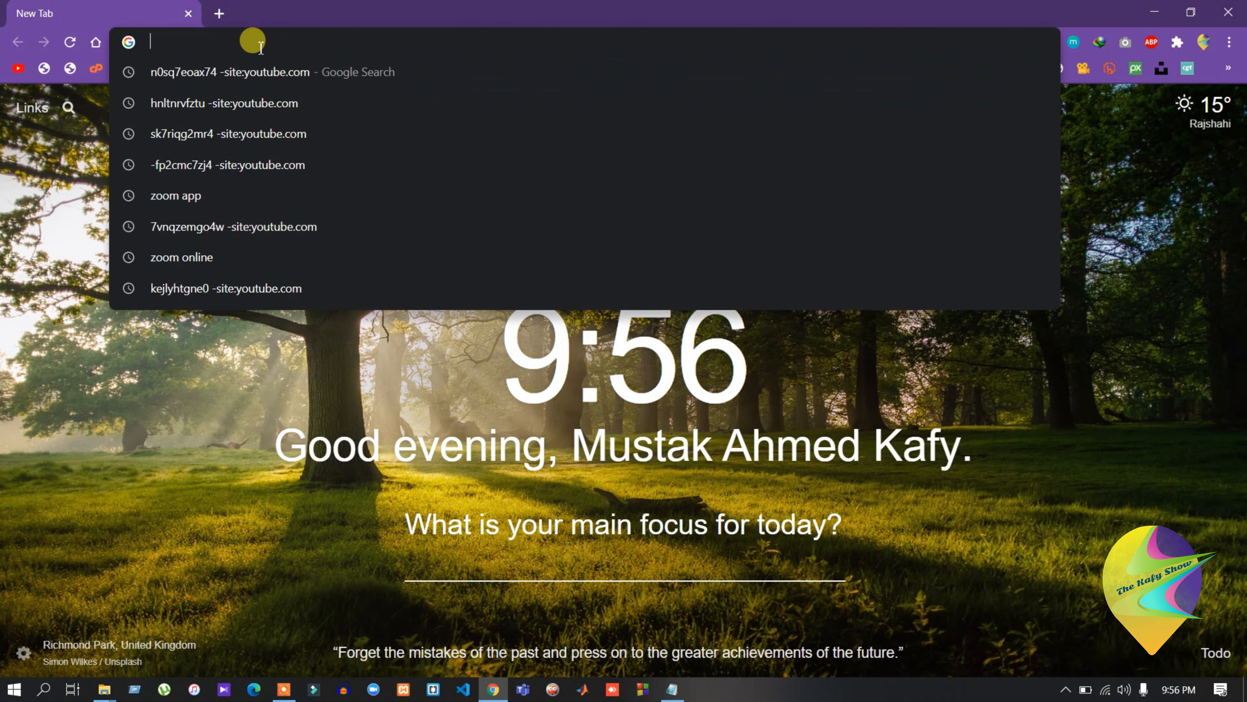
click(97, 69)
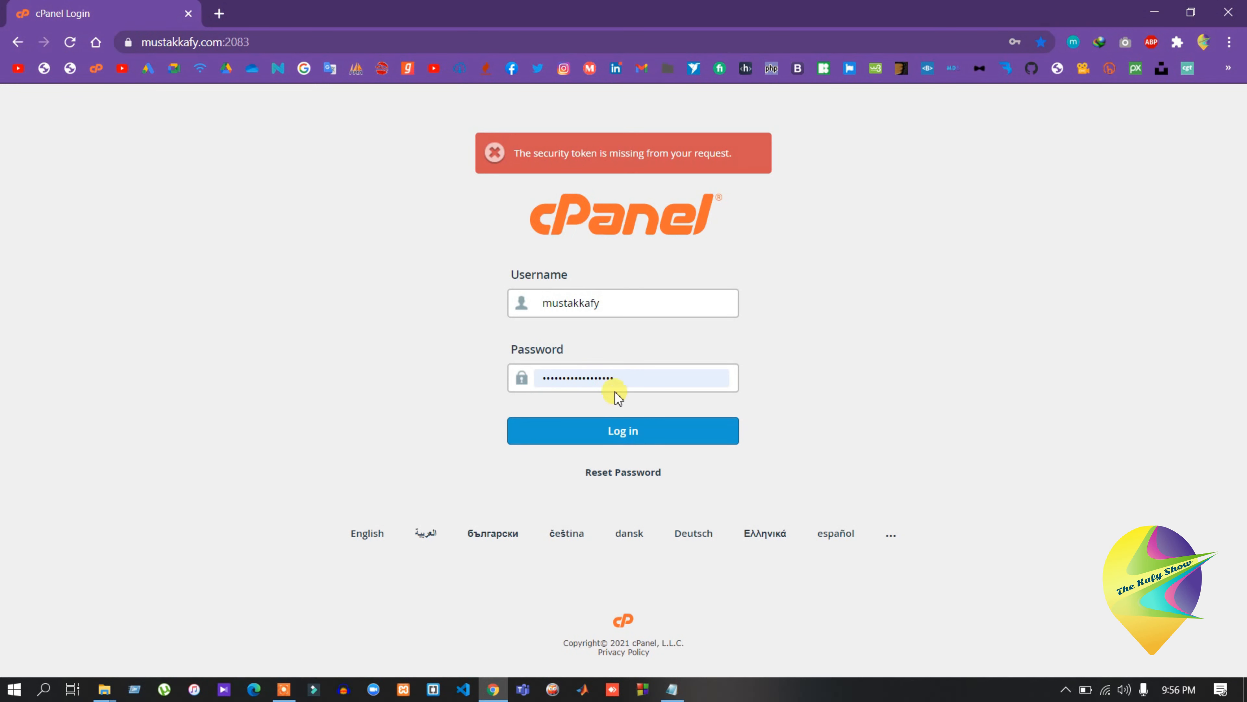
click(315, 43)
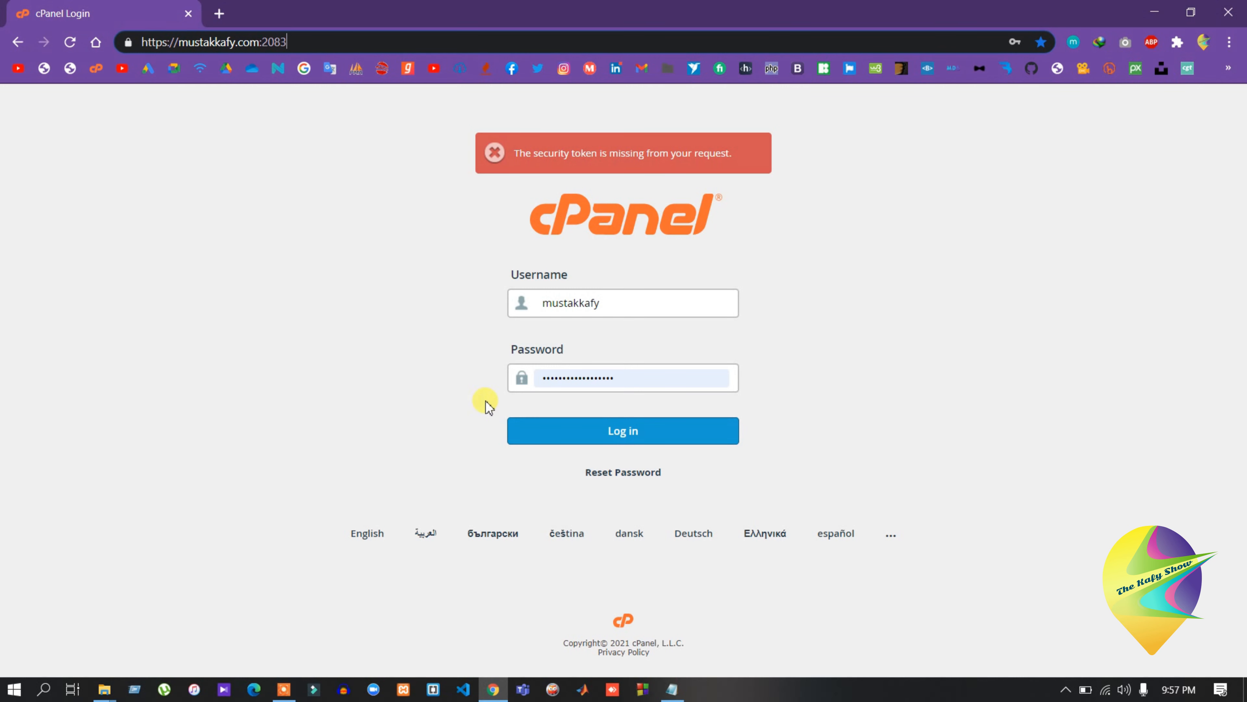
click(604, 439)
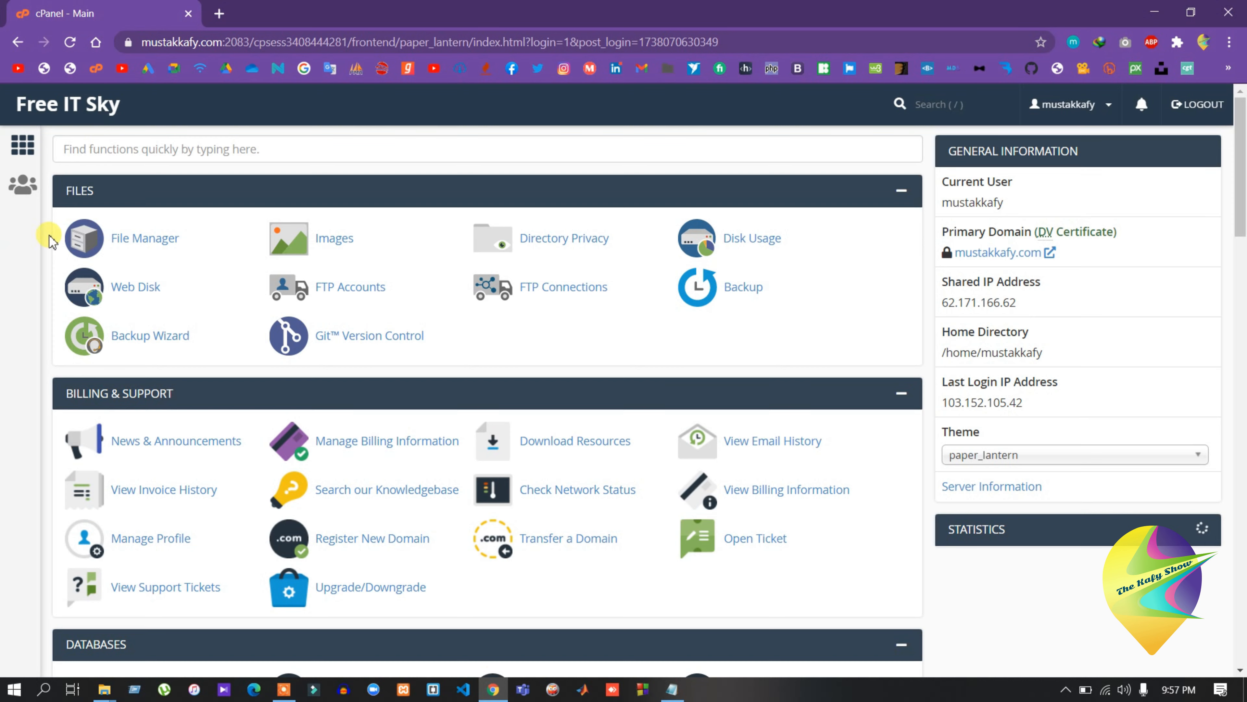
- Open the public_html folder in cPanel's File Manager
click(132, 243)
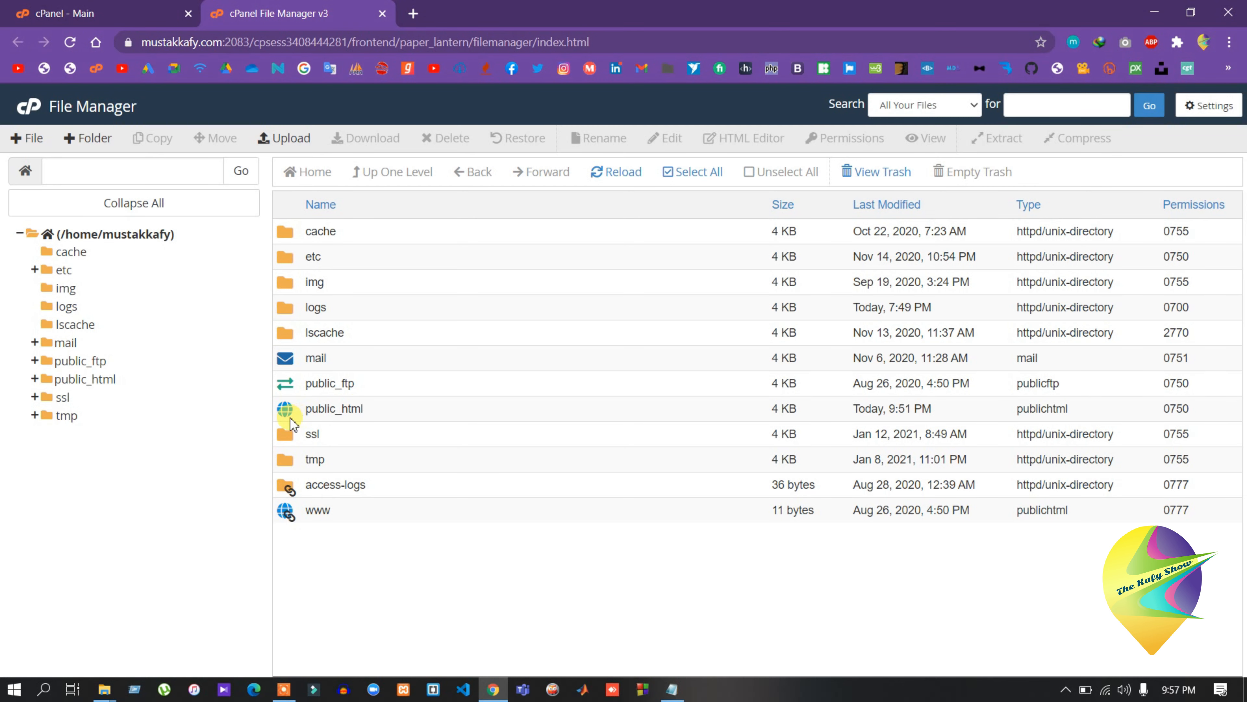
double_click(291, 418)
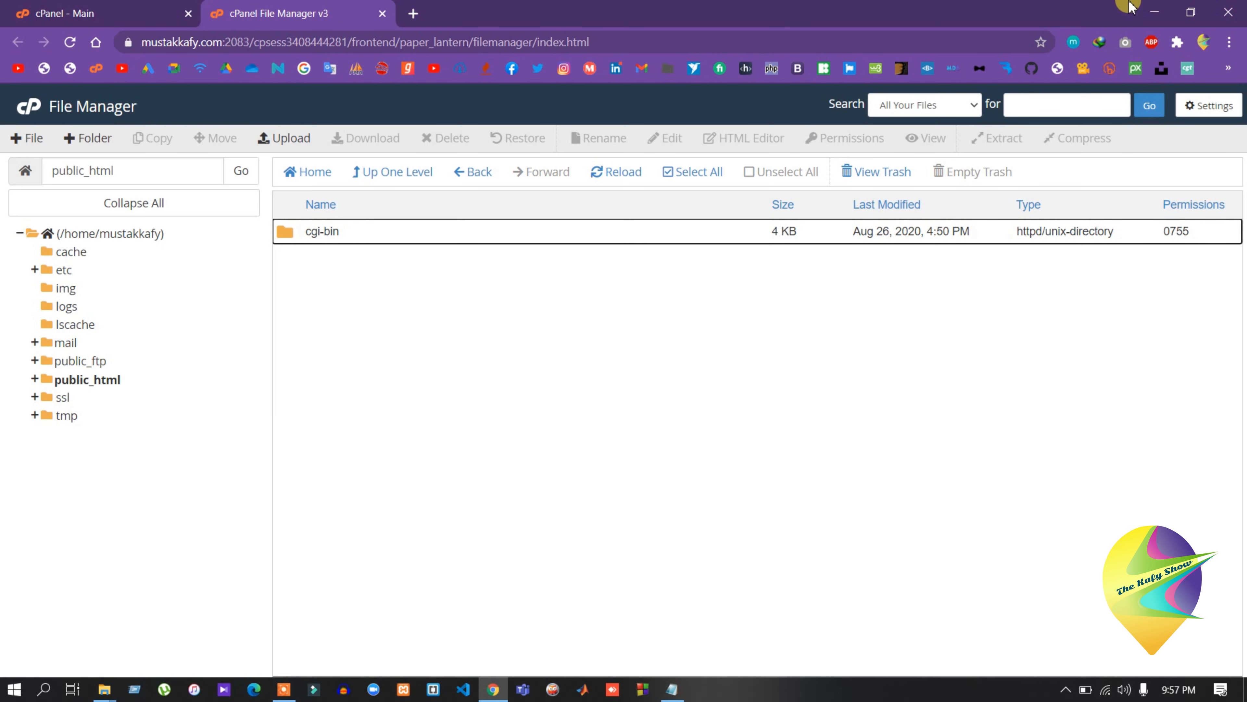
- Preview index.html from the desktop's Portfolio folder in the browser, and return to the desktop
click(1149, 7)
double_click(28, 147)
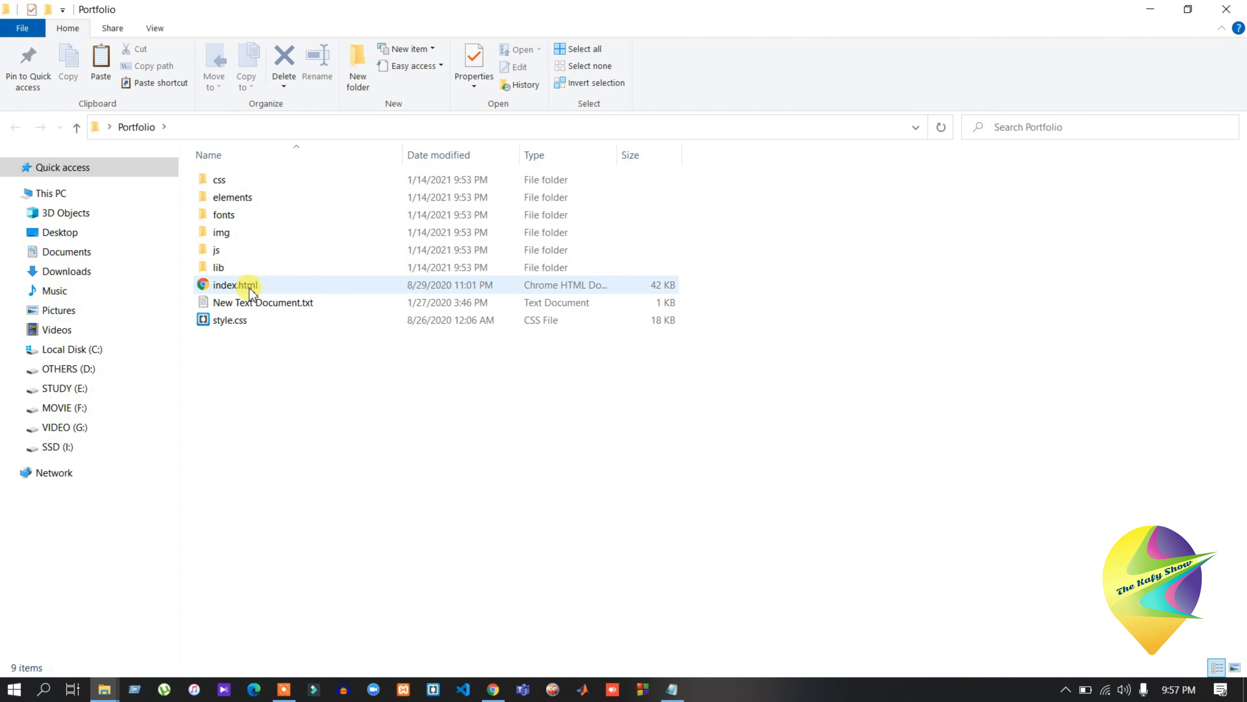
double_click(251, 289)
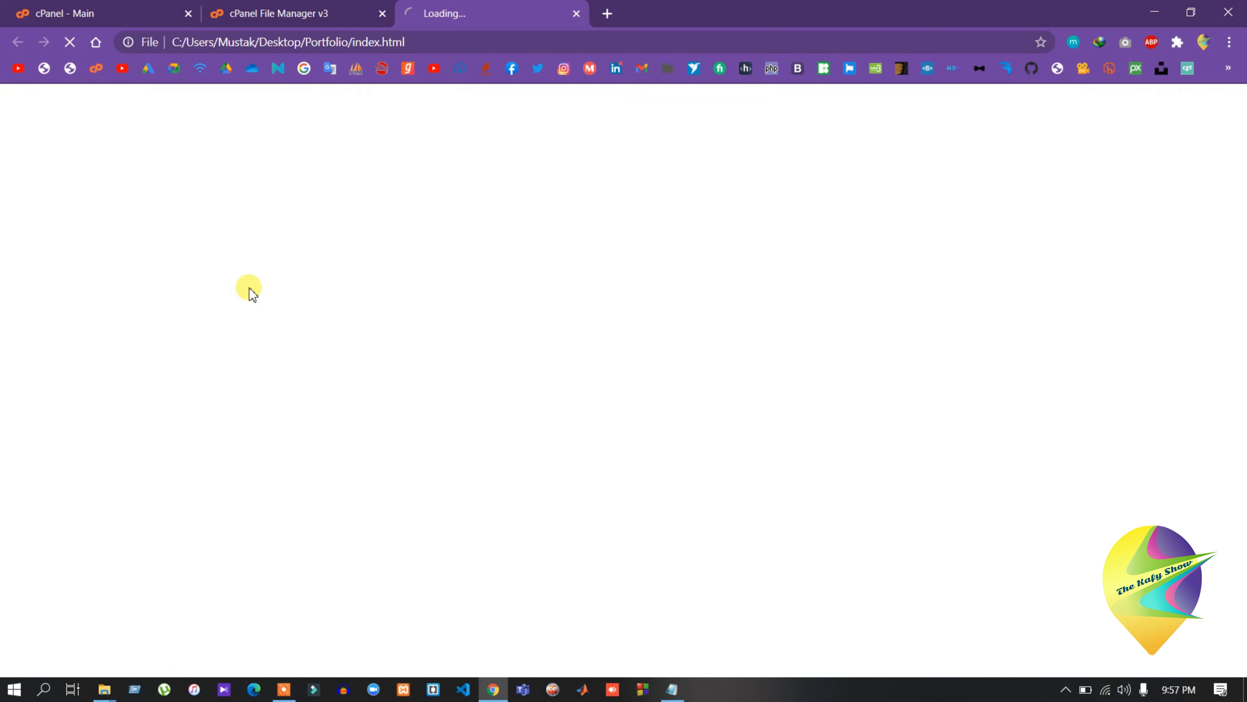
scroll(359, 315, down, 10)
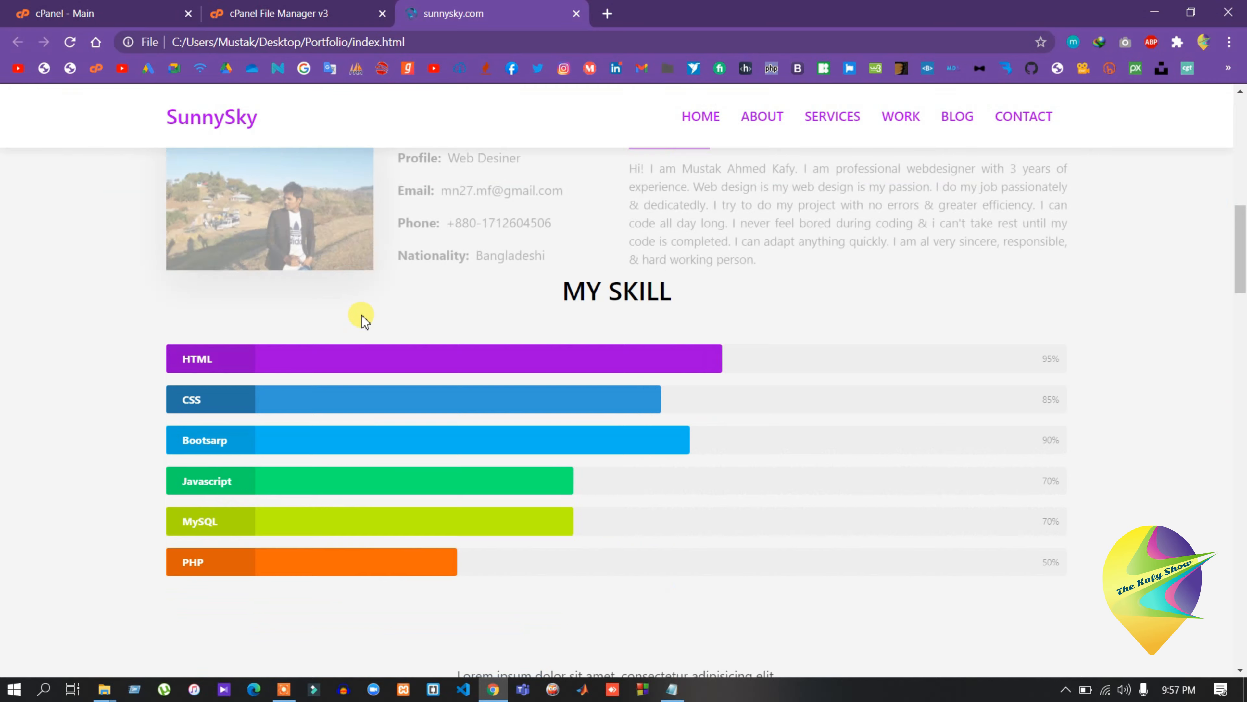
scroll(359, 317, up, 5)
scroll(361, 317, up, 5)
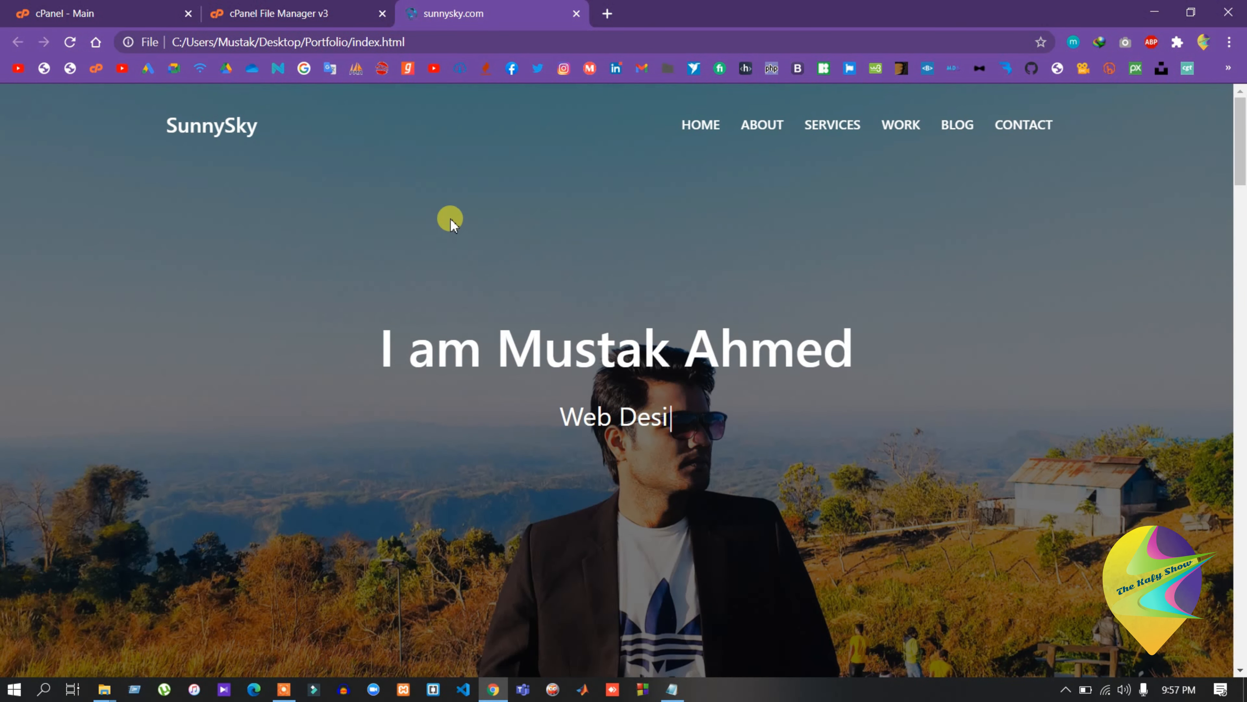
click(576, 14)
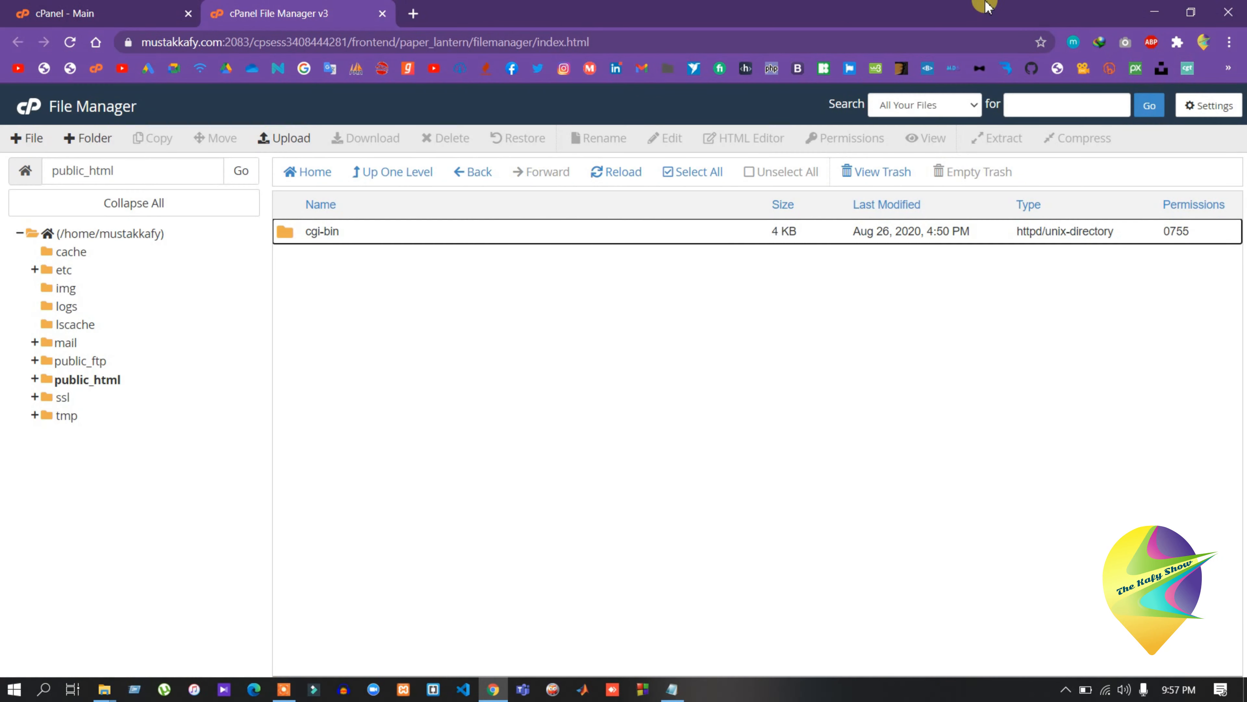
click(1172, 10)
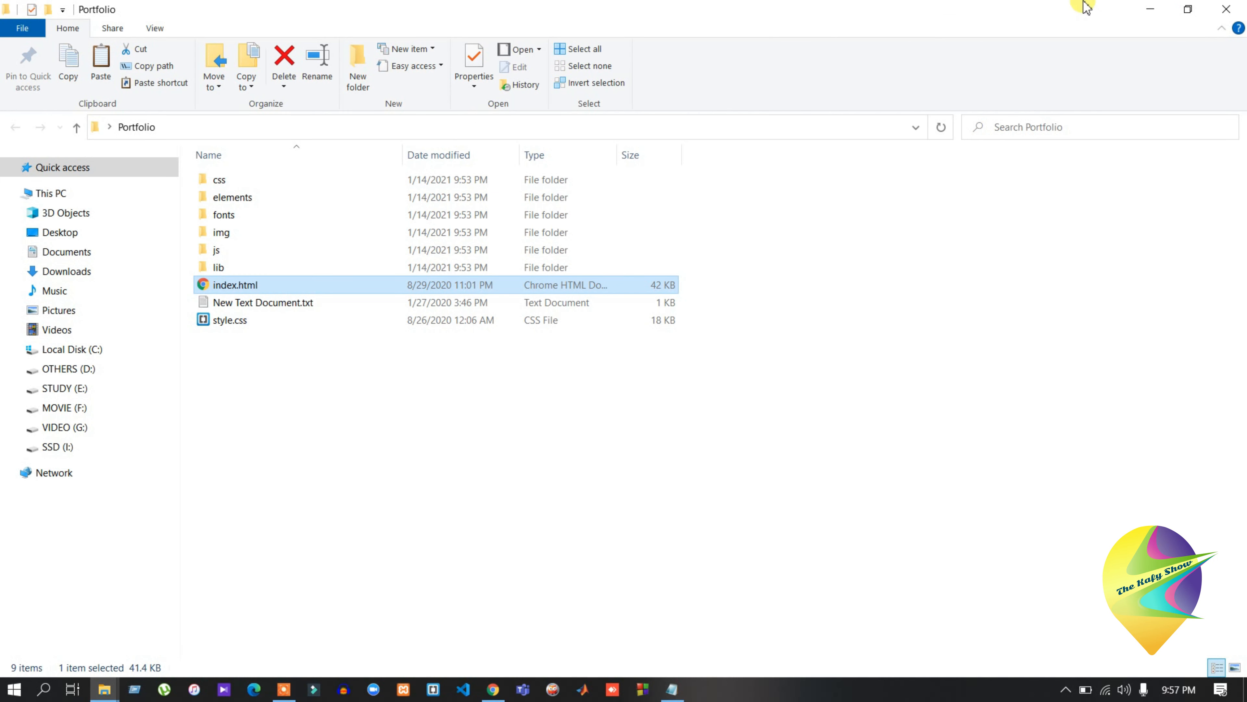
click(1245, 6)
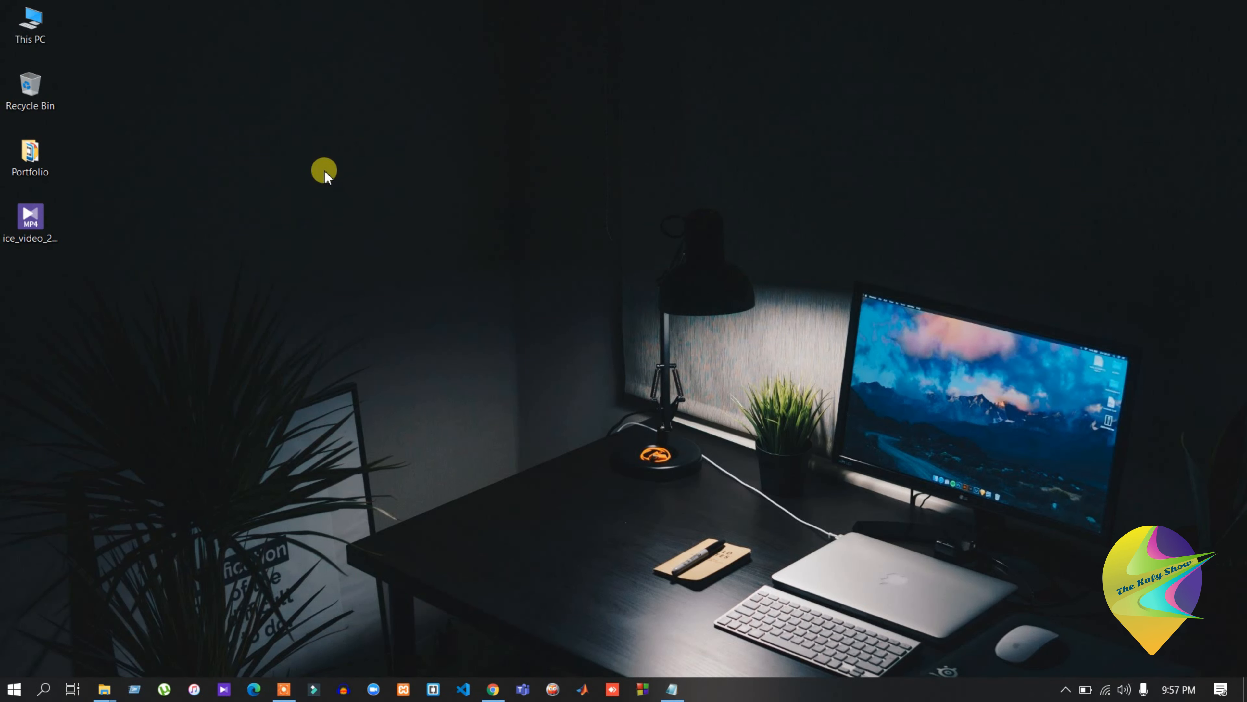
- Compress the Portfolio folder on the desktop into a zipped folder named Portfolio.zip
right_click(30, 160)
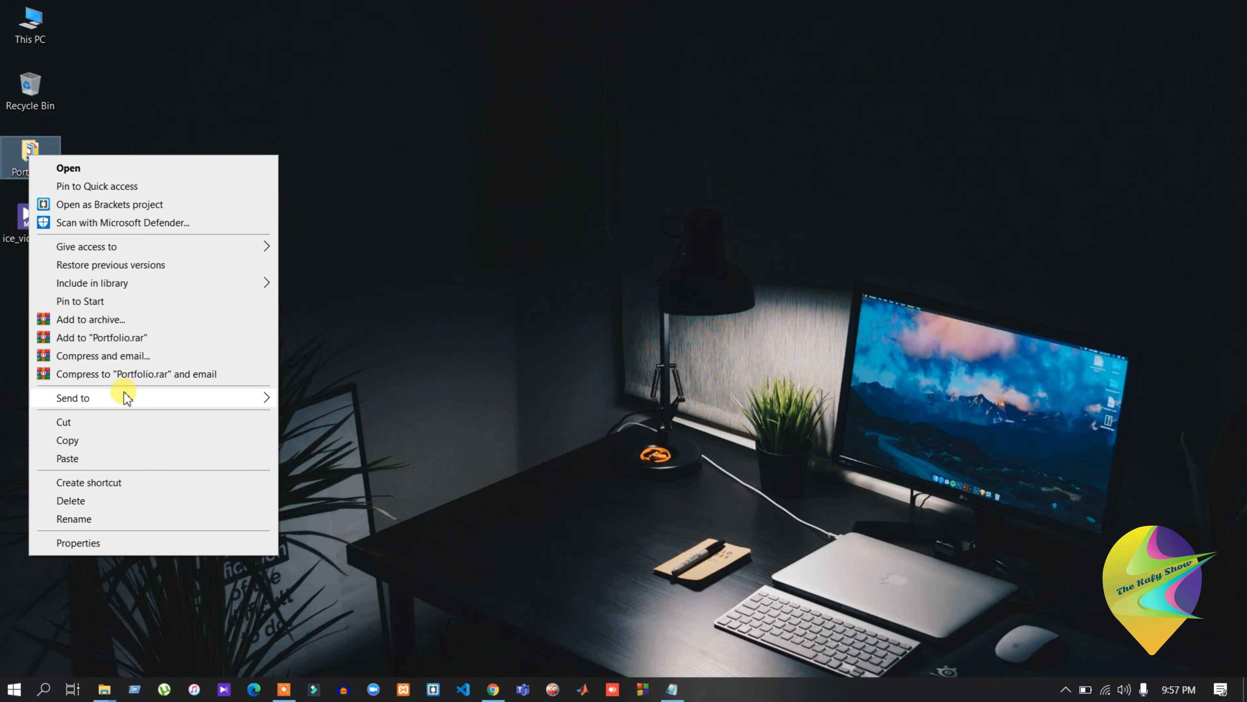
mouse_move(127, 398)
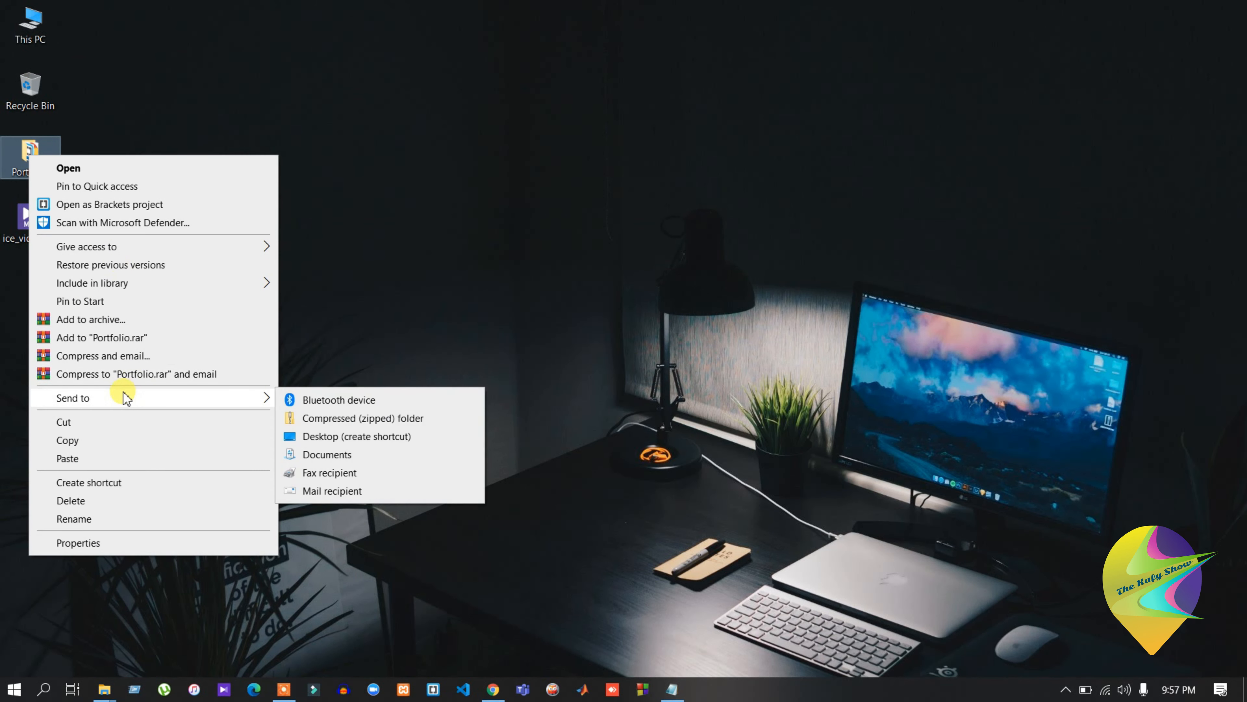
click(331, 419)
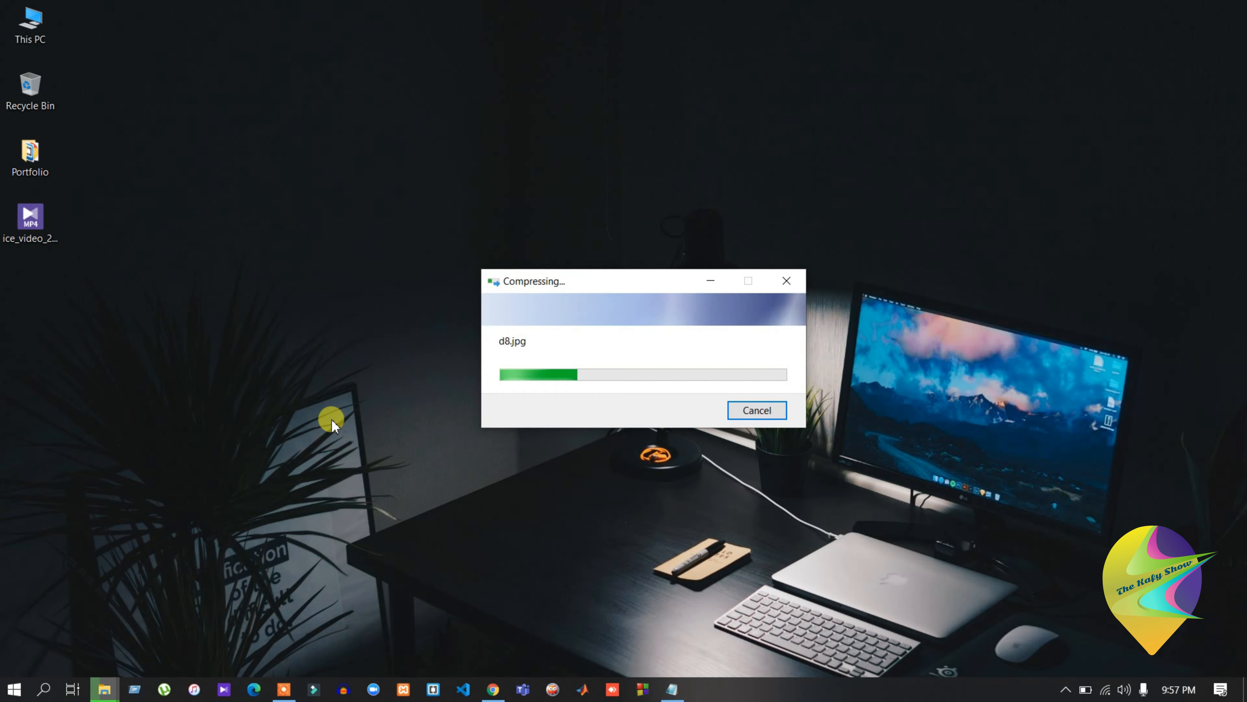
click(237, 386)
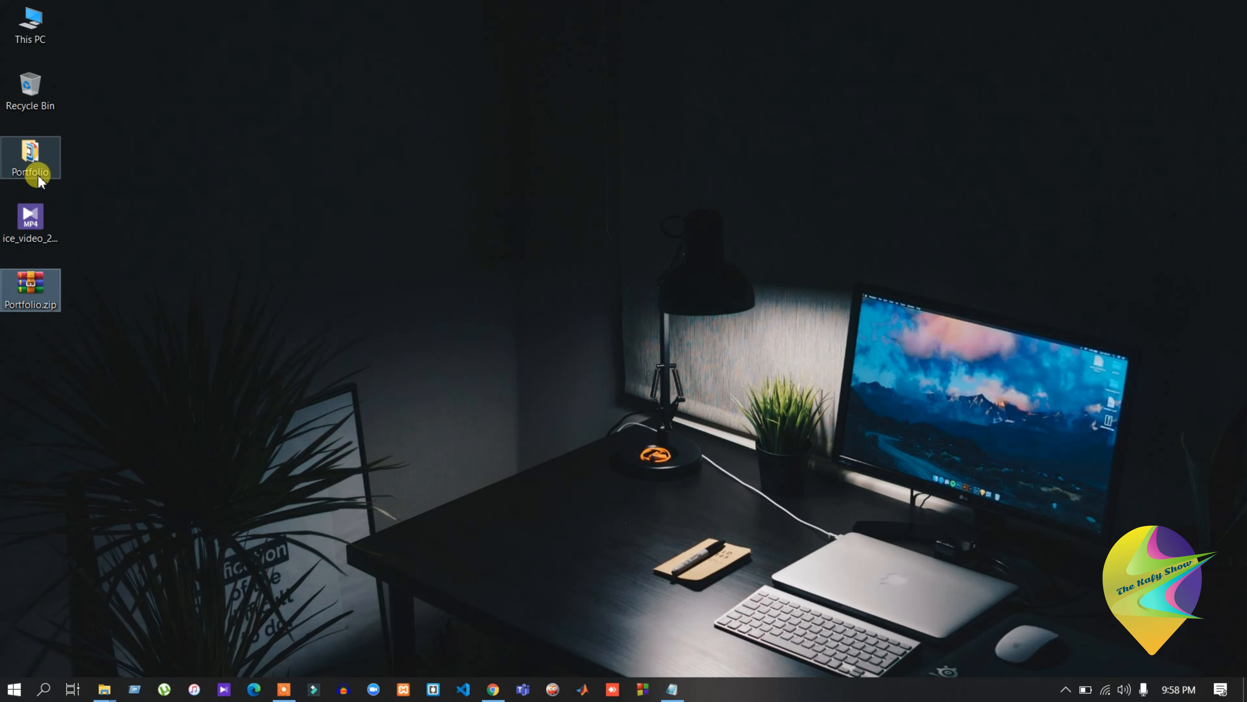
- Upload Portfolio.zip from the desktop to the public_html folder in cPanel's File Manager
click(493, 688)
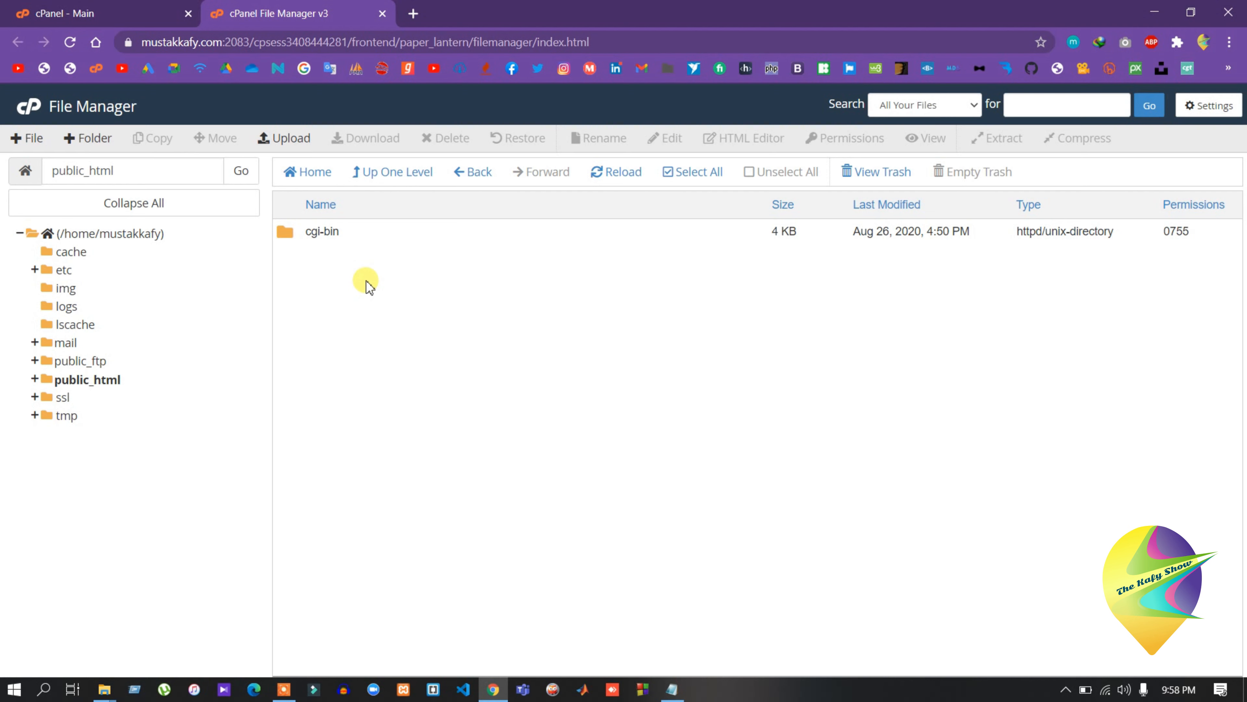
click(294, 142)
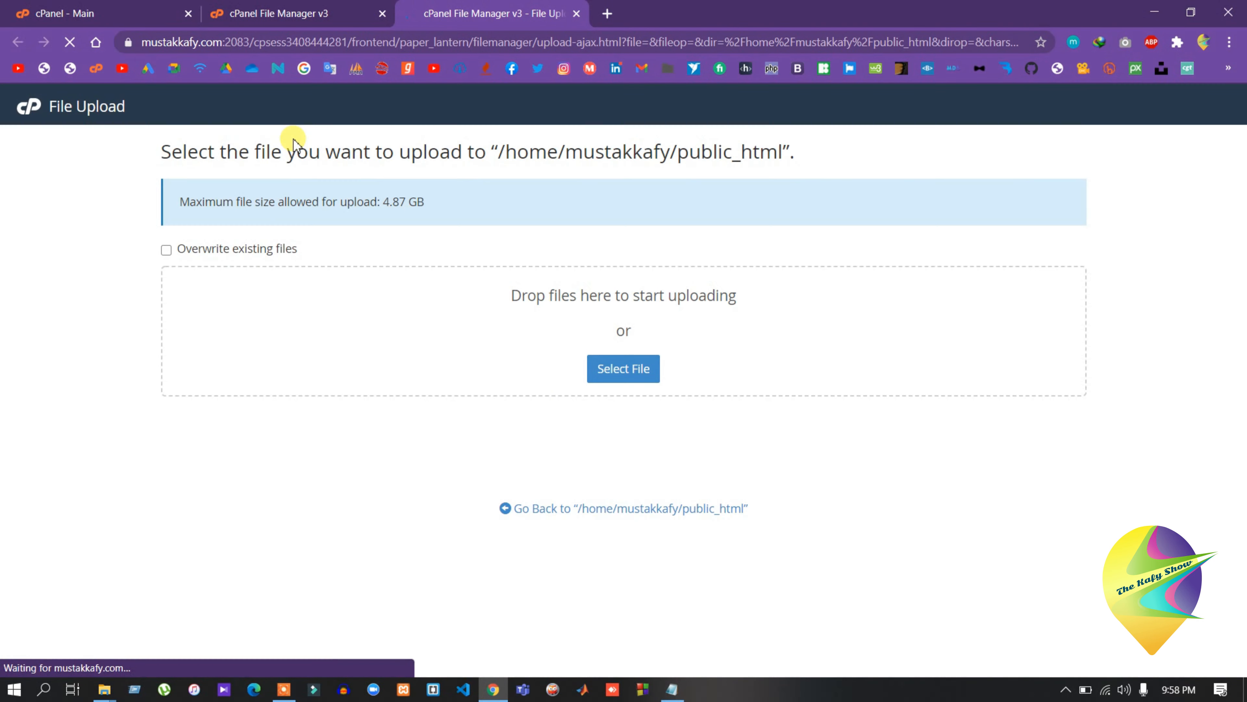
click(616, 375)
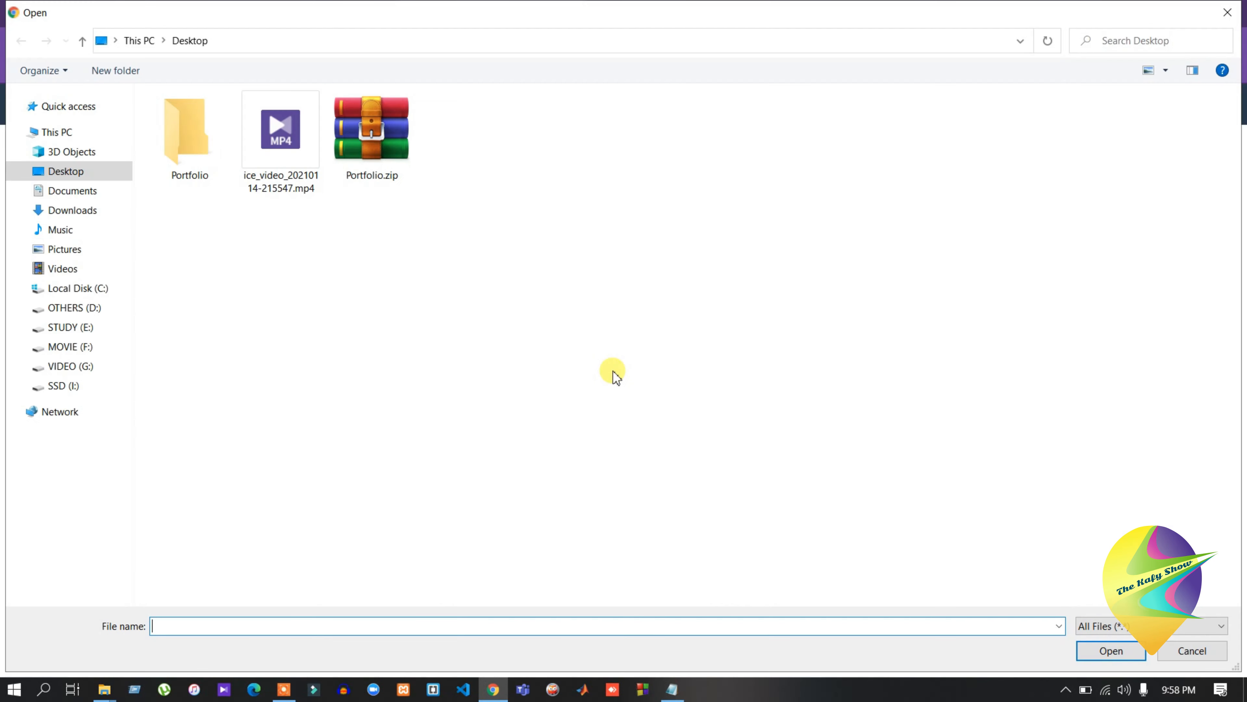
click(372, 172)
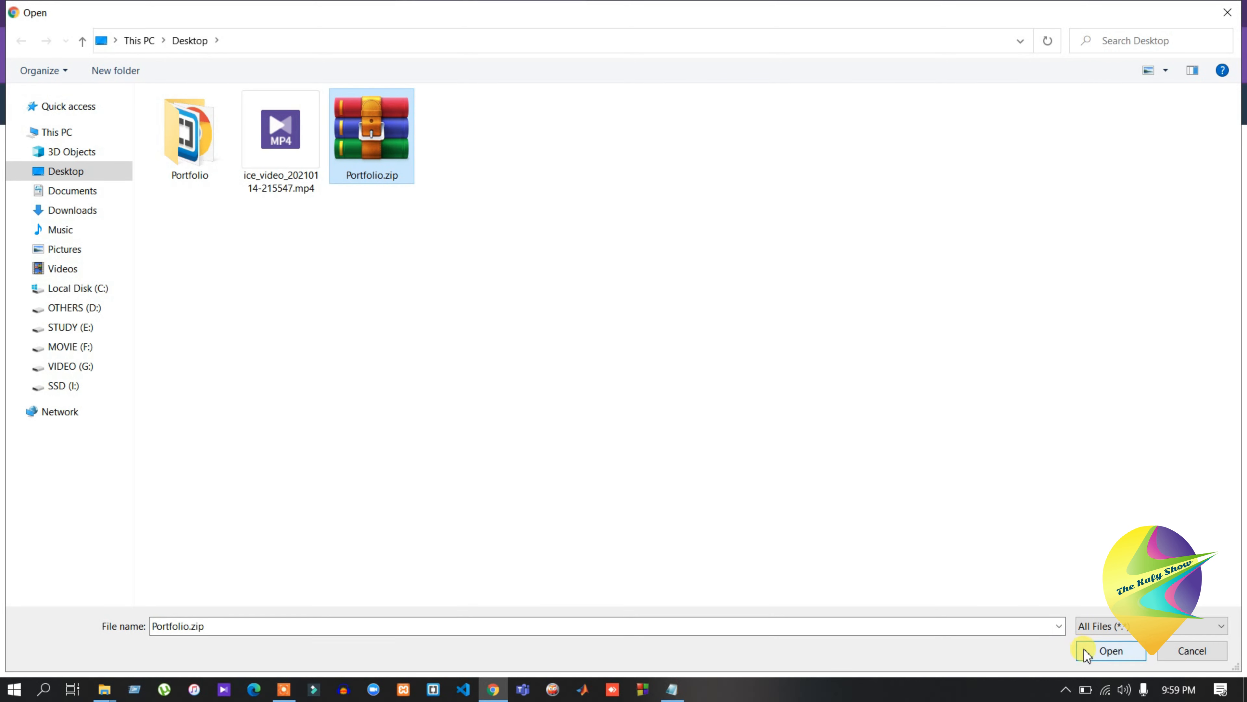
click(1111, 651)
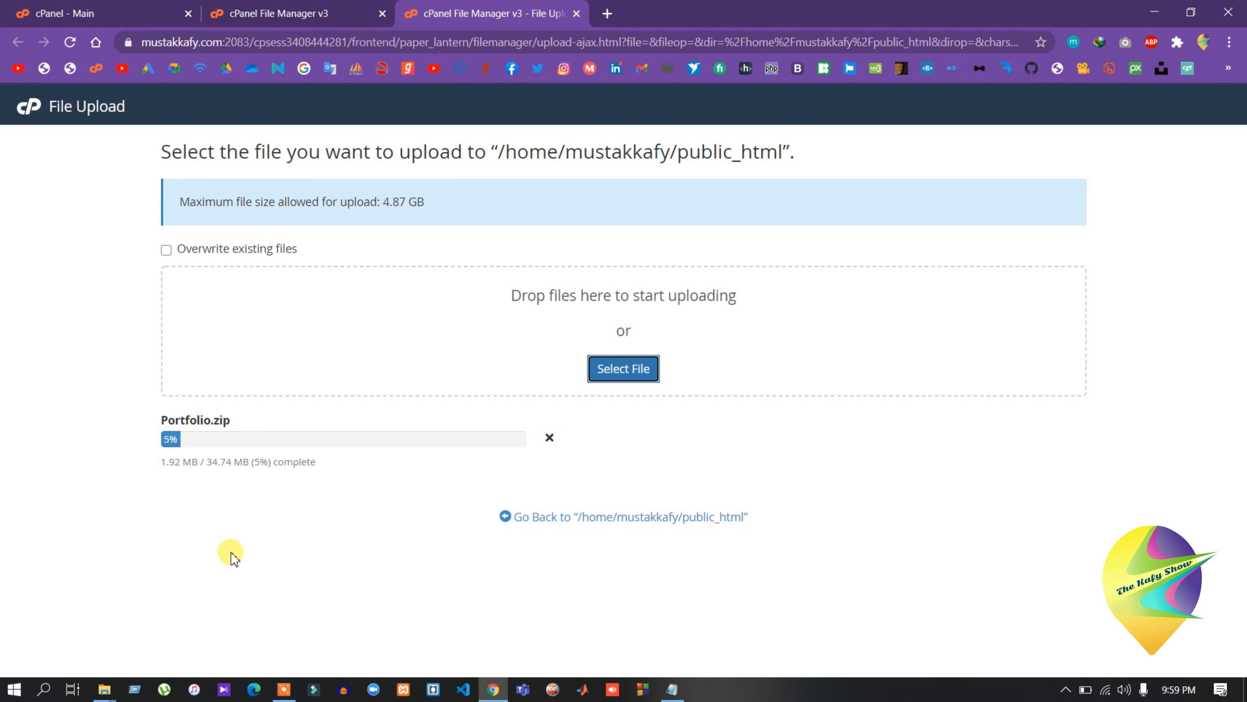
- Check what the website's domain currently serves in a separate browser tab, and close that tab
click(607, 14)
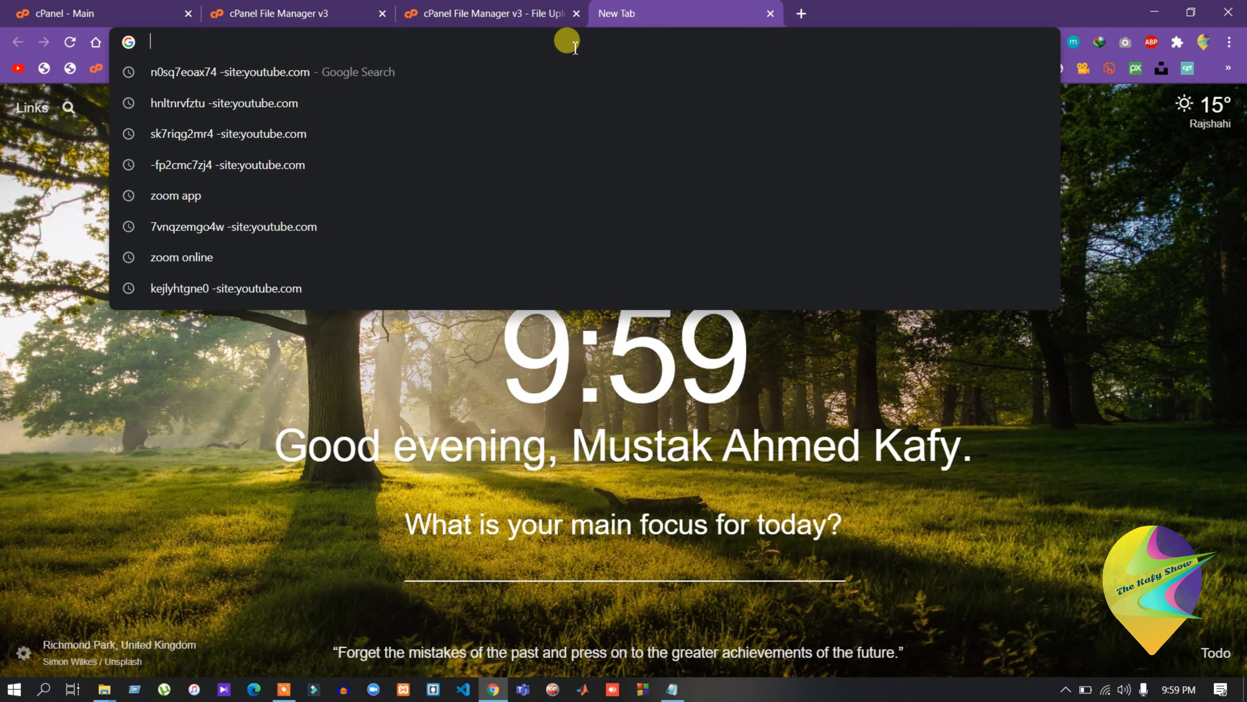
text(mustak)
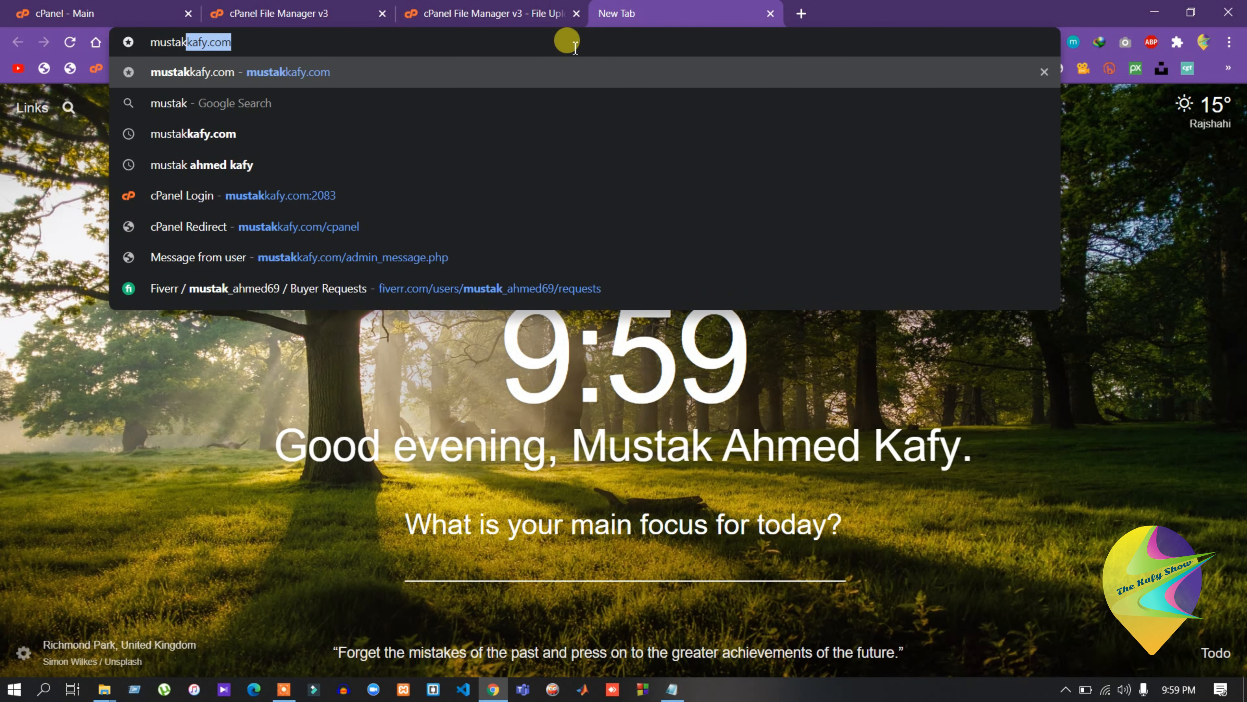
key(Right)
key(Return)
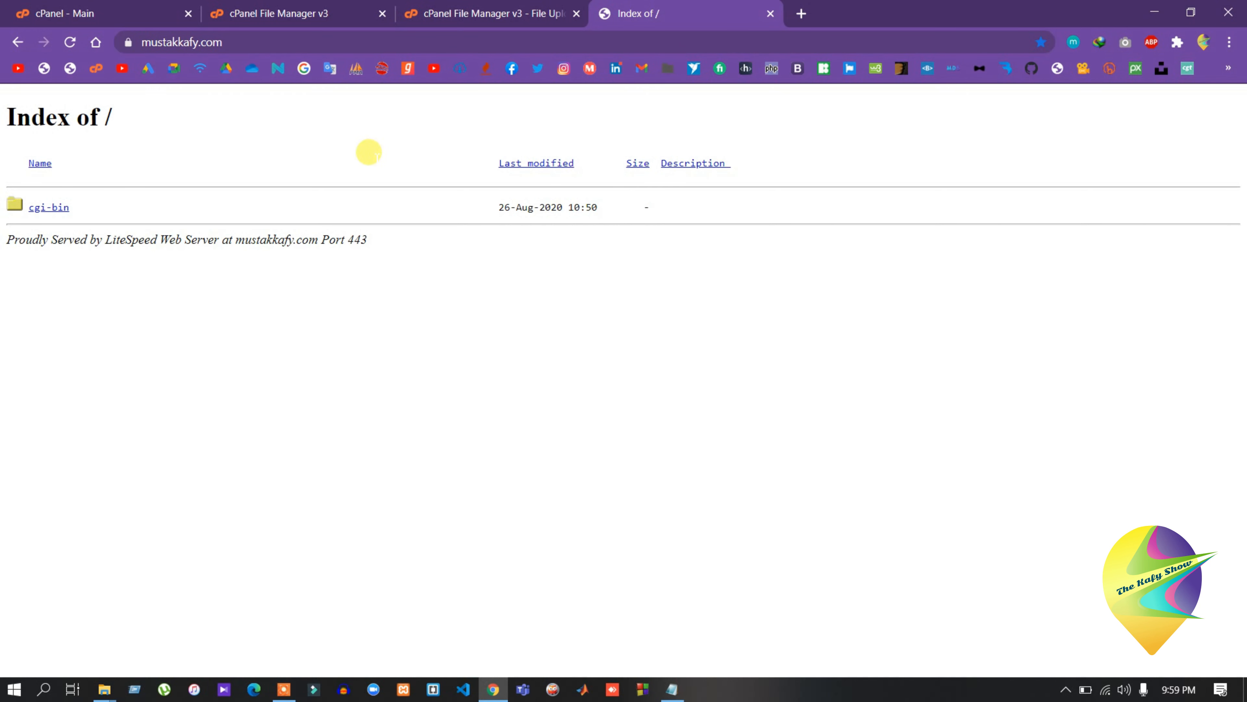
click(770, 13)
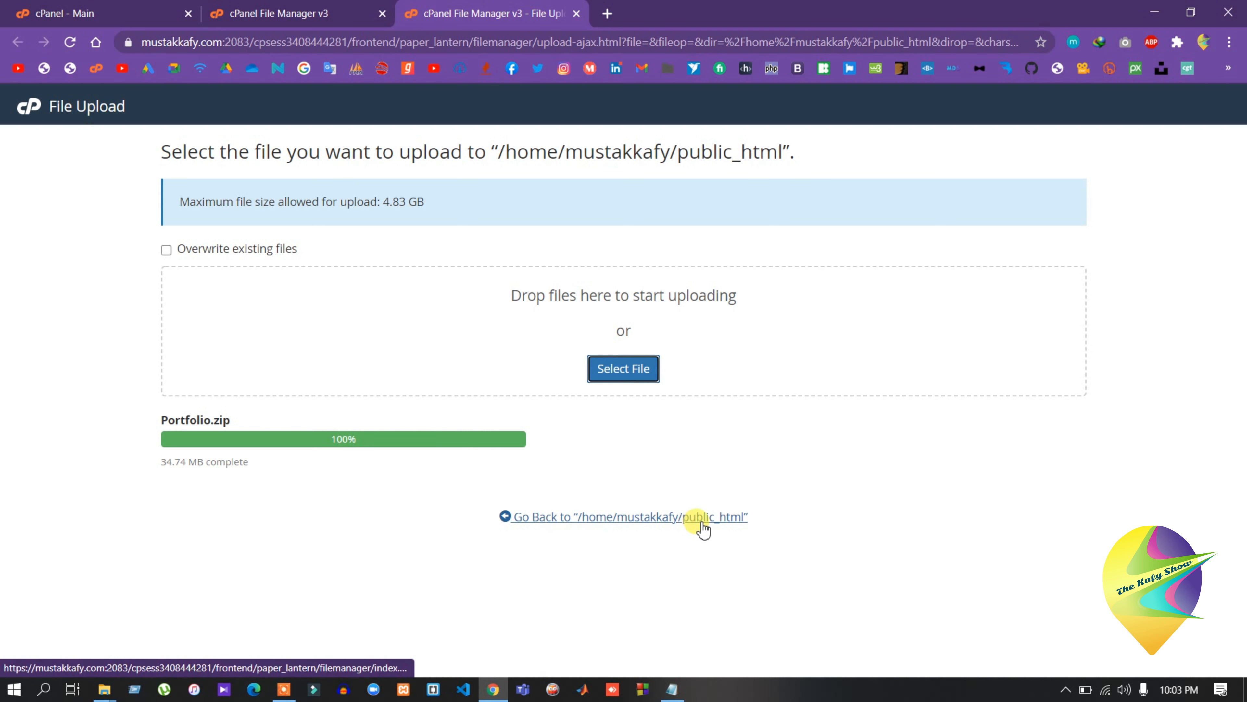
- Return to public_html from the upload page and extract Portfolio.zip there
click(637, 522)
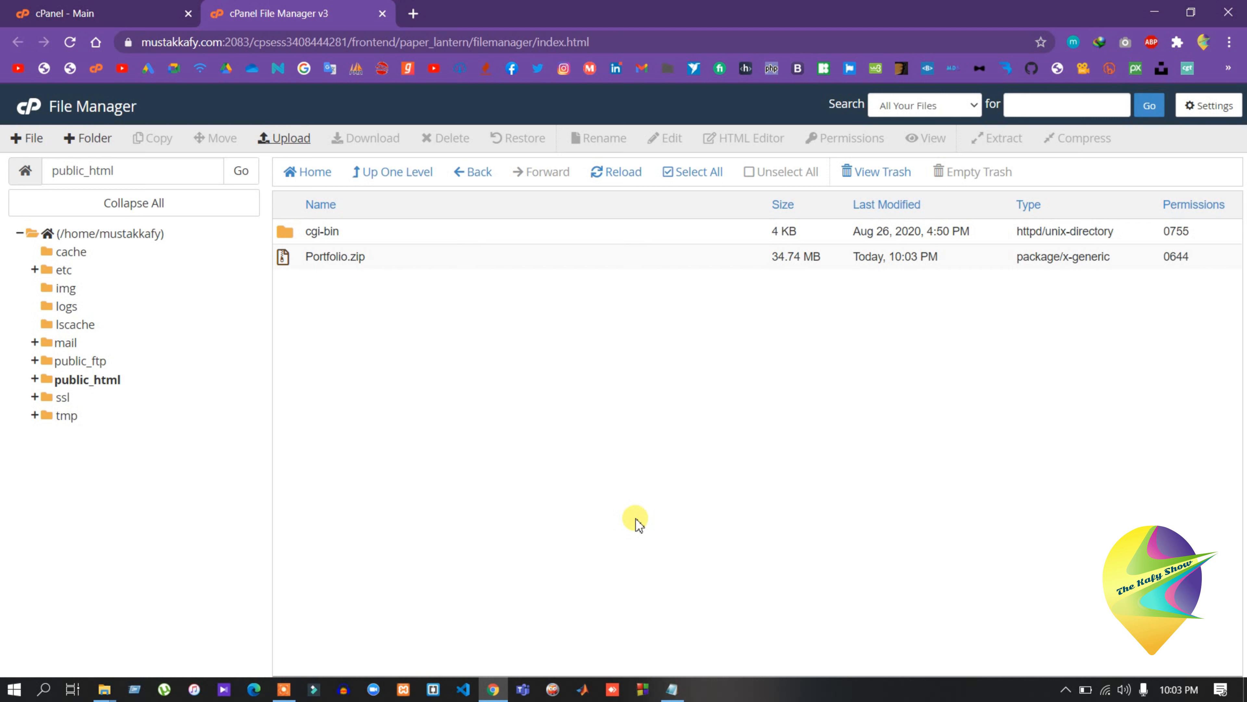
click(340, 257)
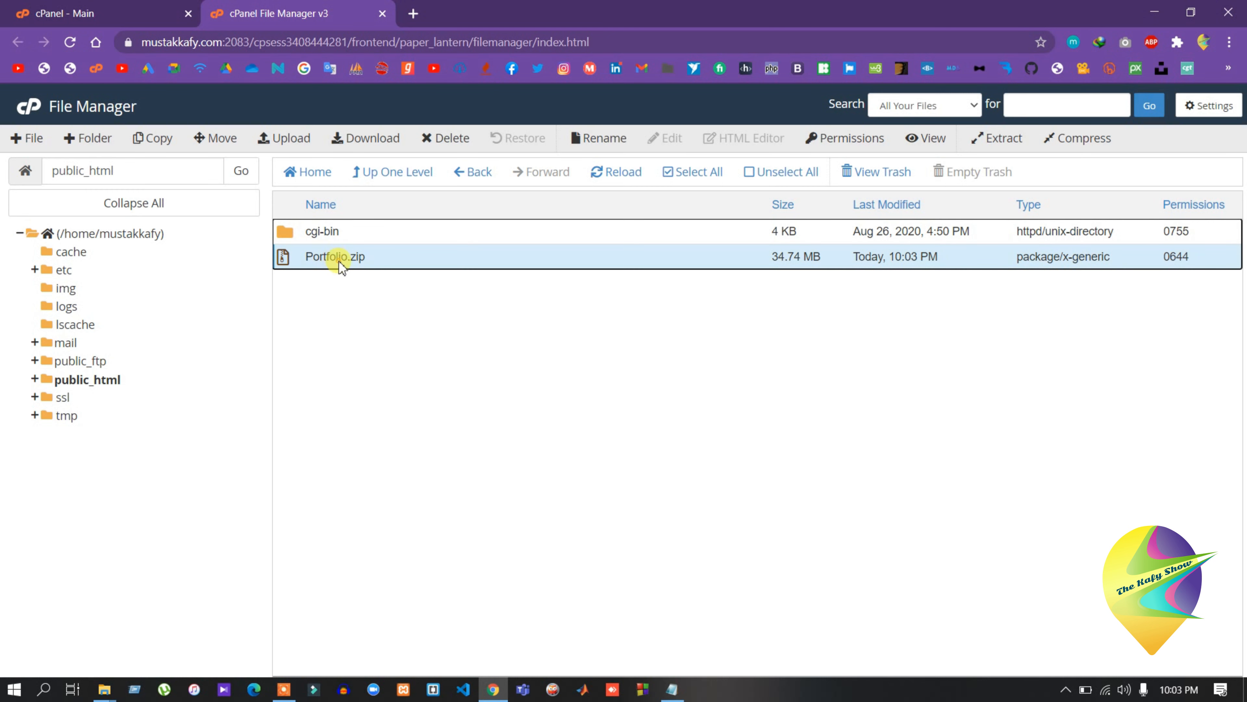
right_click(342, 261)
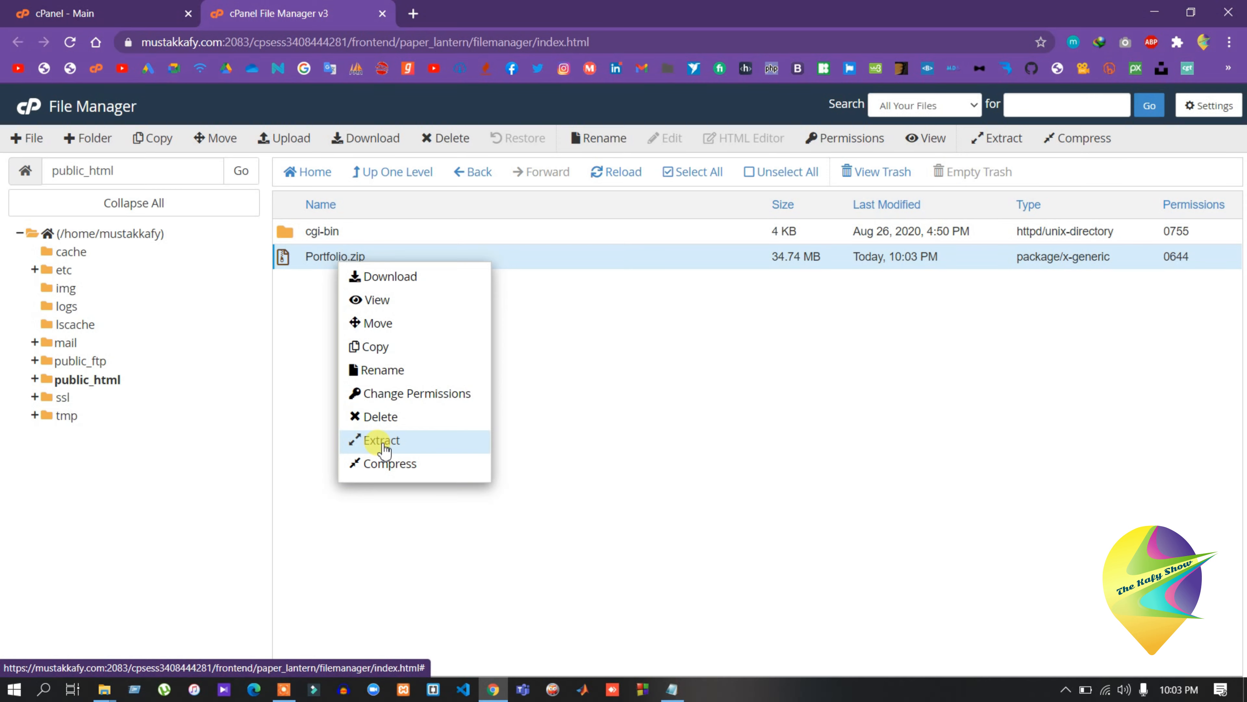
click(383, 441)
click(743, 460)
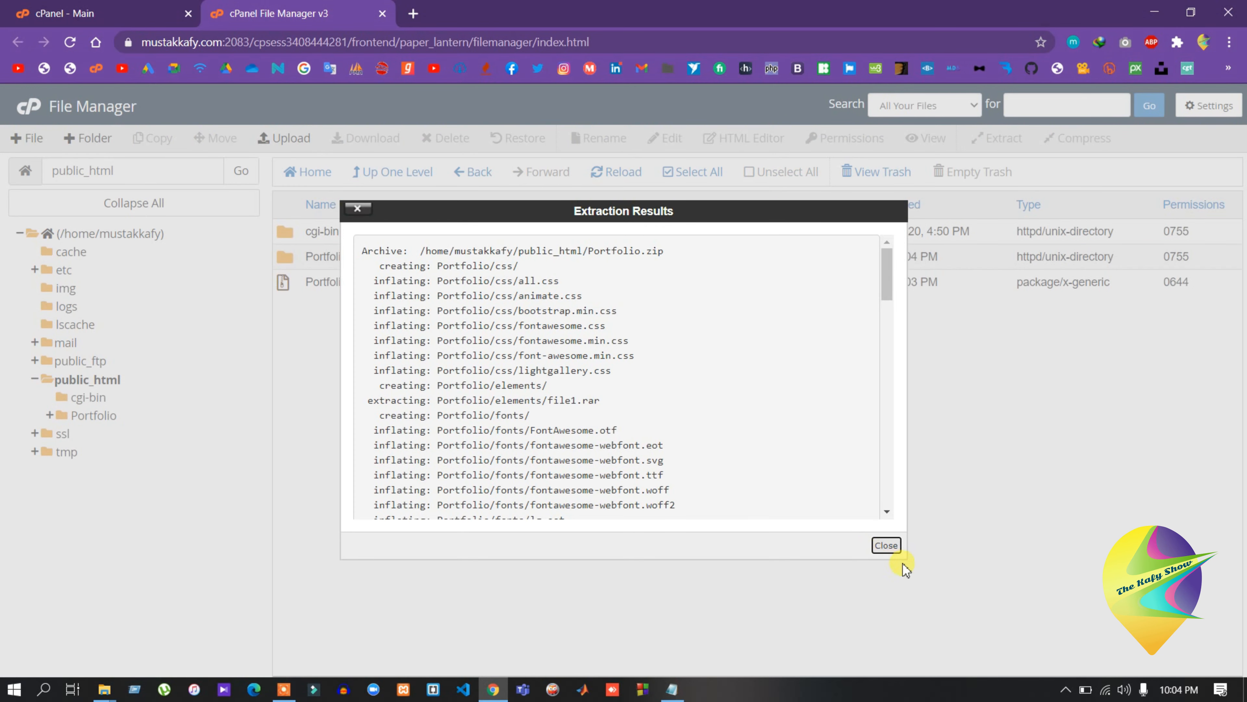
click(886, 546)
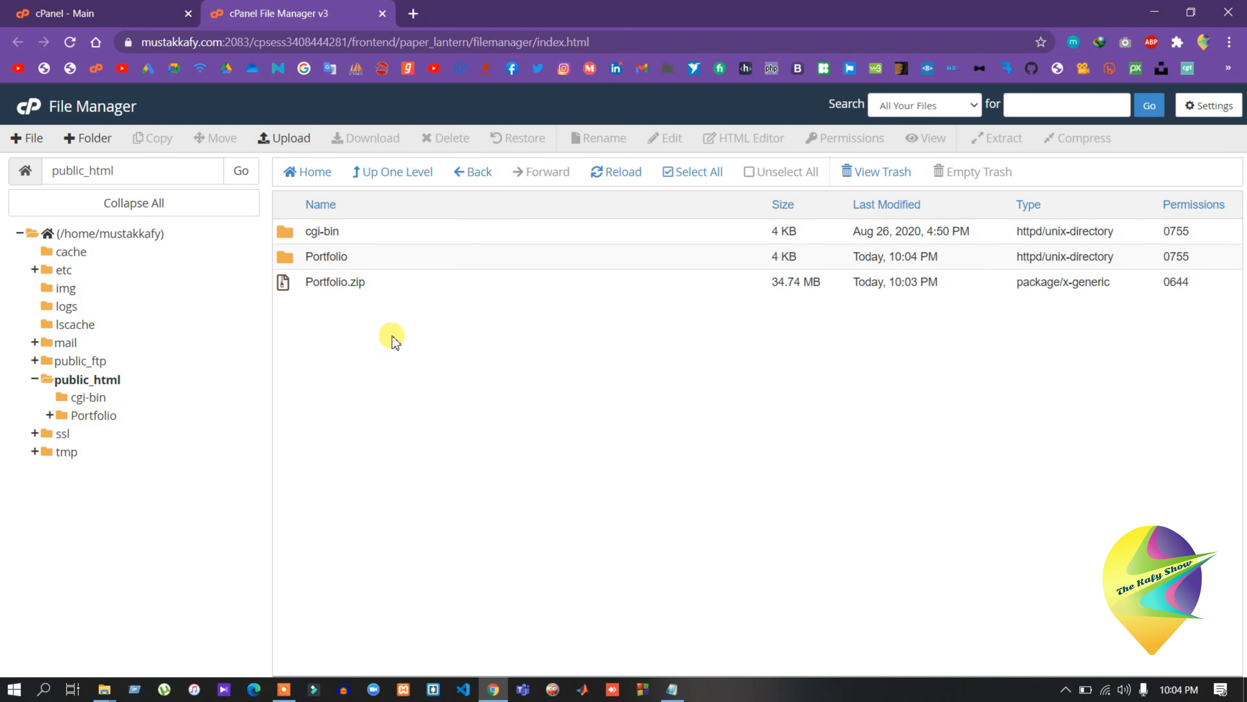
- Move all files and folders inside the extracted Portfolio folder up to /public_html/
double_click(365, 261)
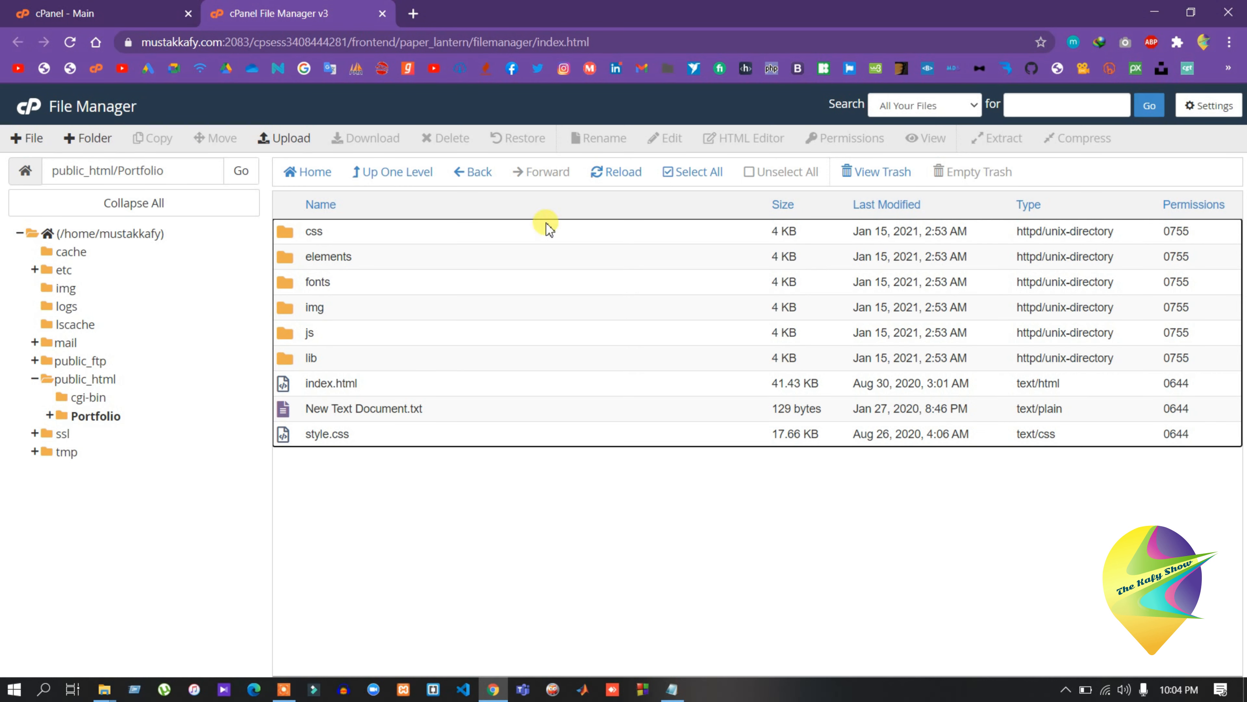
click(703, 174)
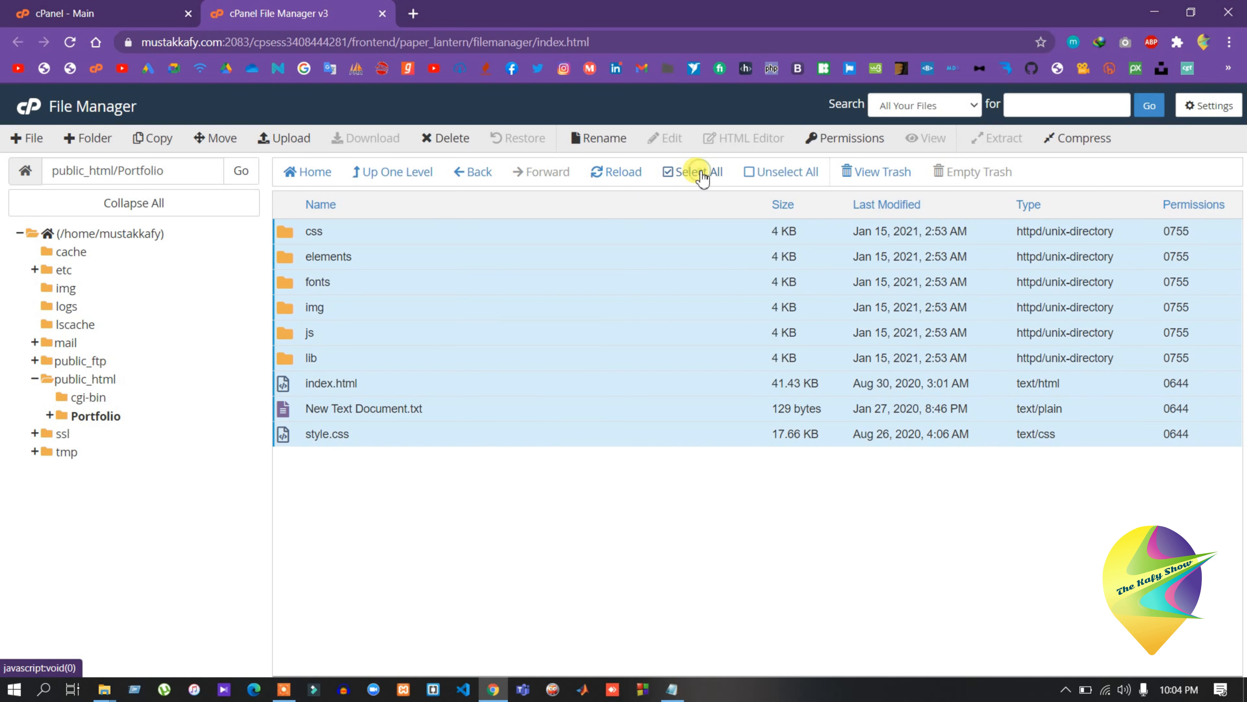
click(216, 139)
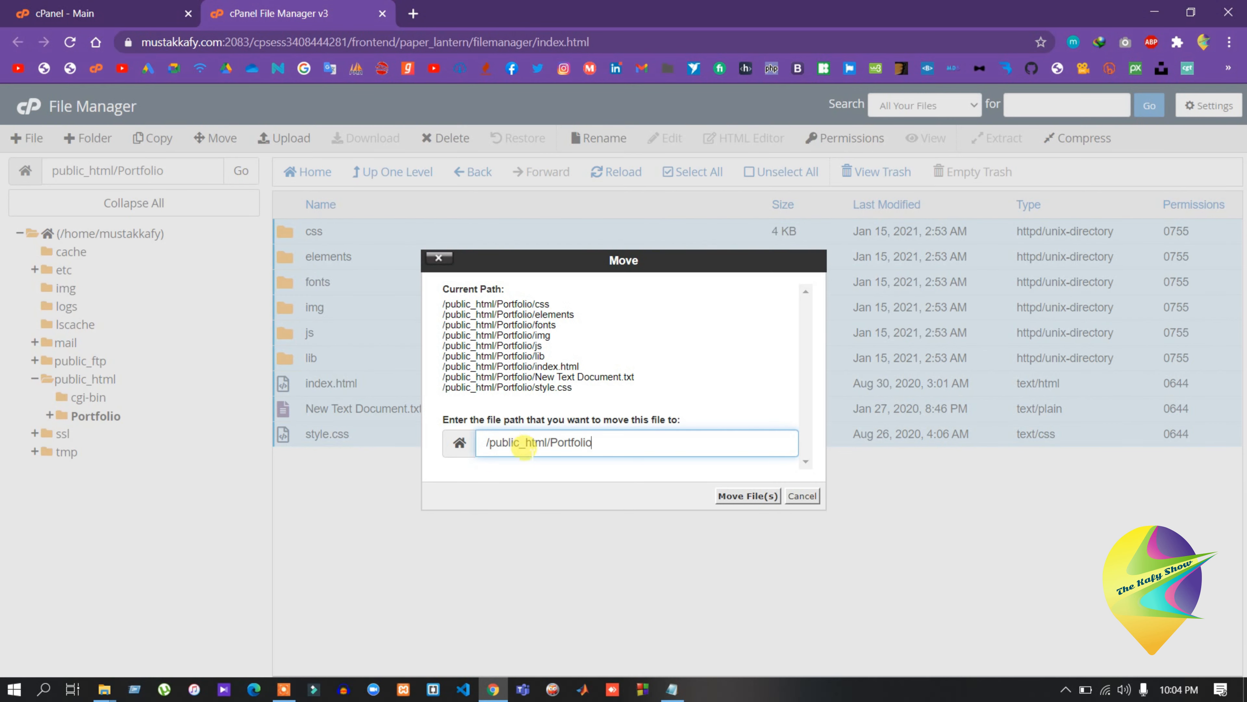
key(BackSpace)
click(630, 495)
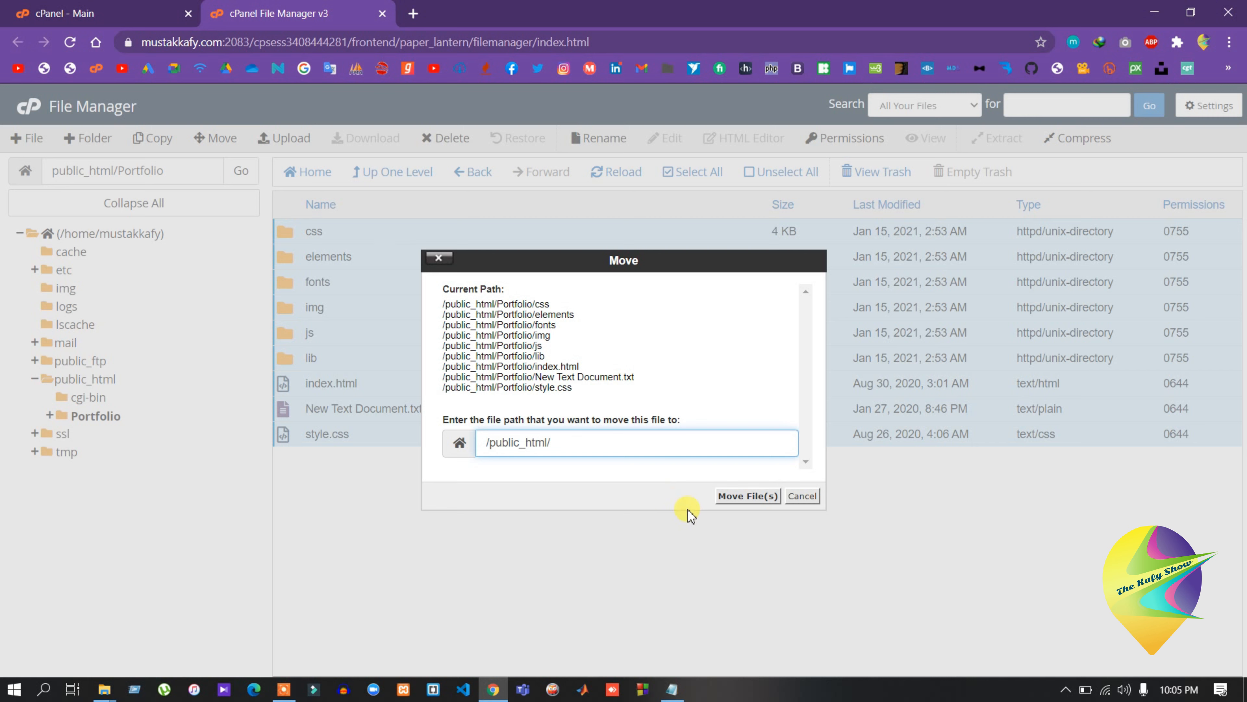
click(735, 496)
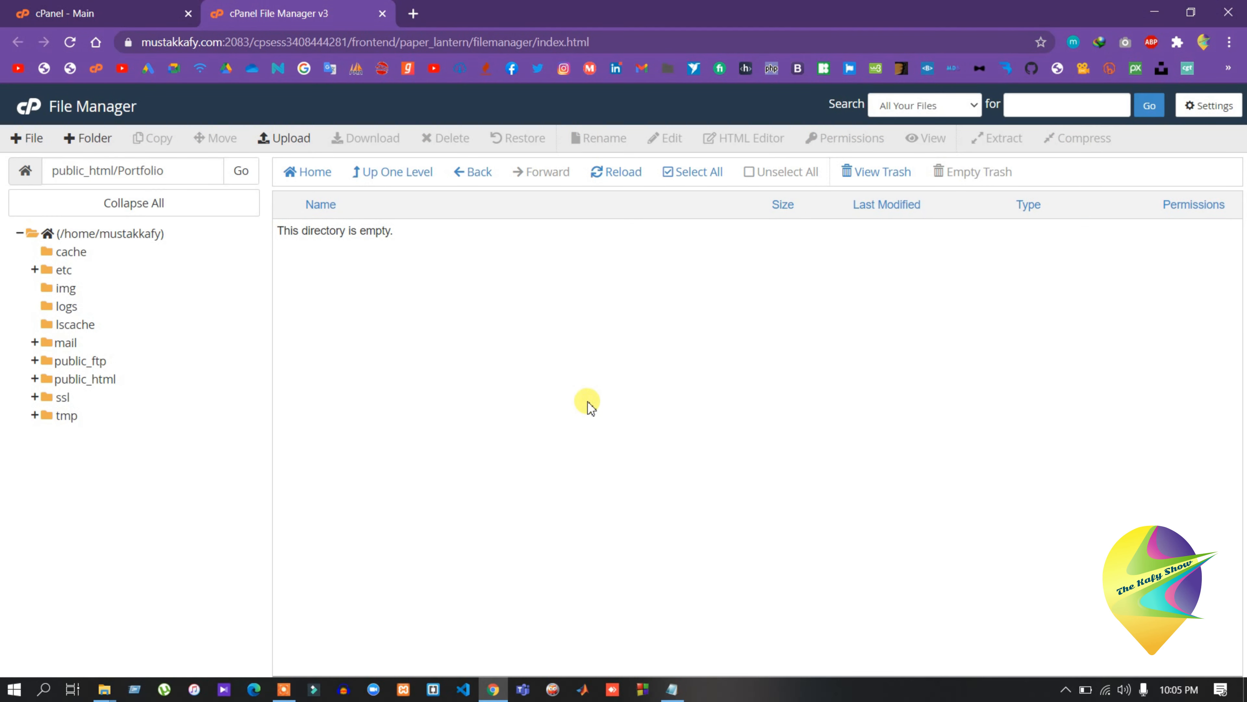
- Return to the public_html folder and move Portfolio.zip to the trash
click(472, 176)
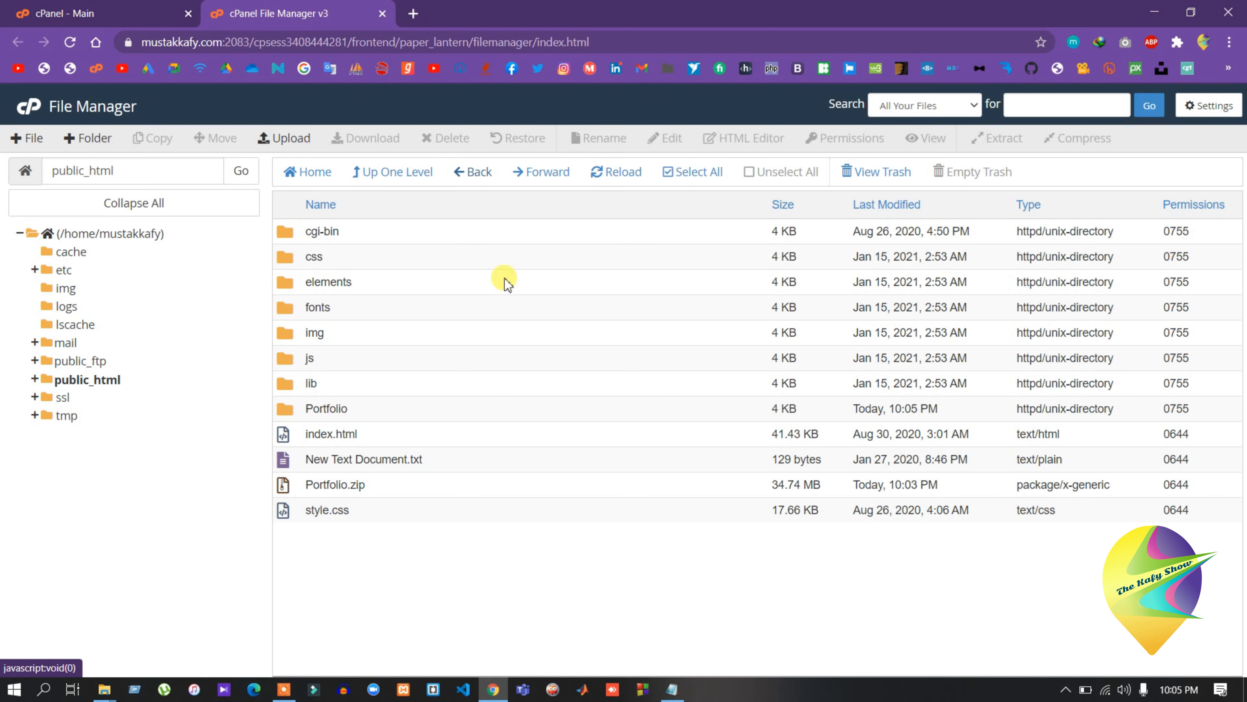
right_click(330, 484)
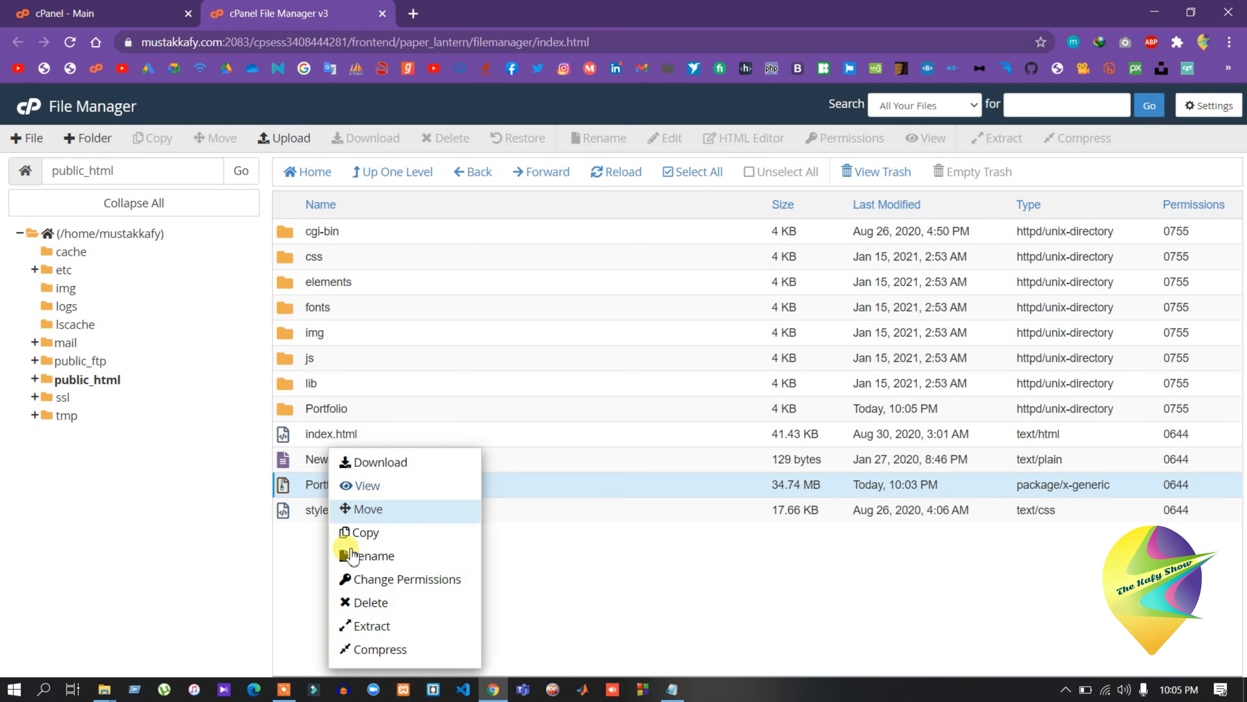
click(376, 603)
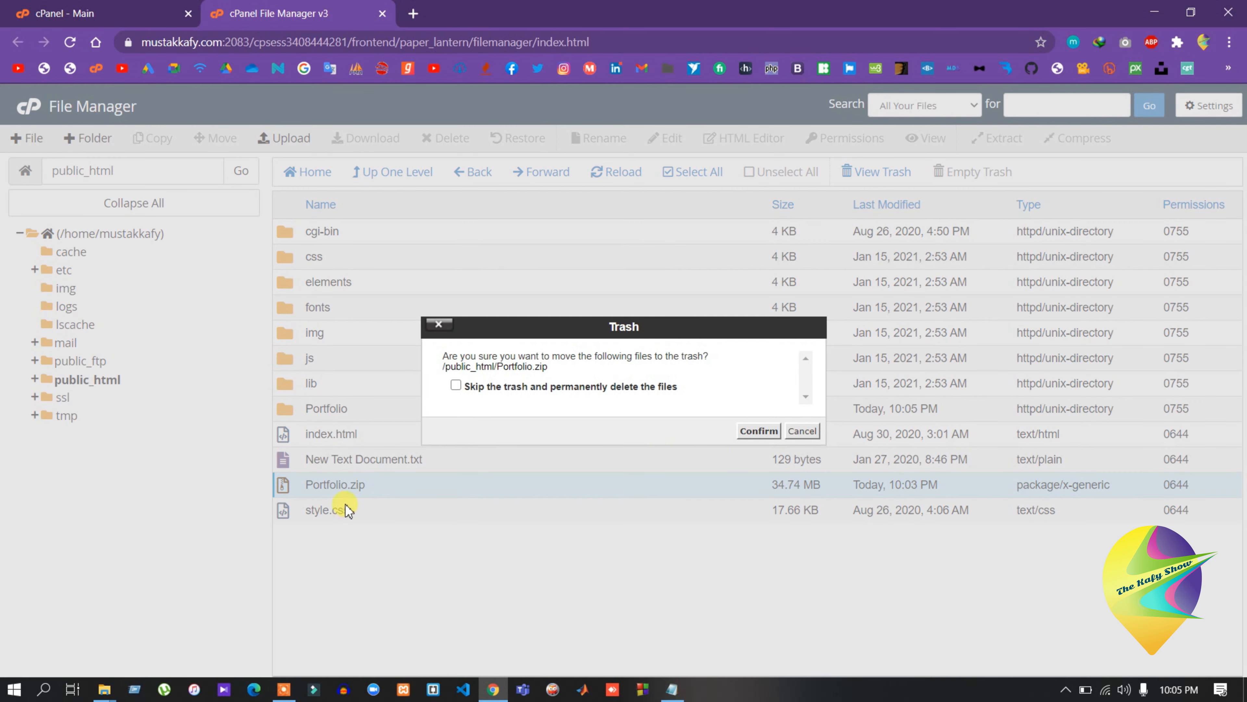
click(755, 433)
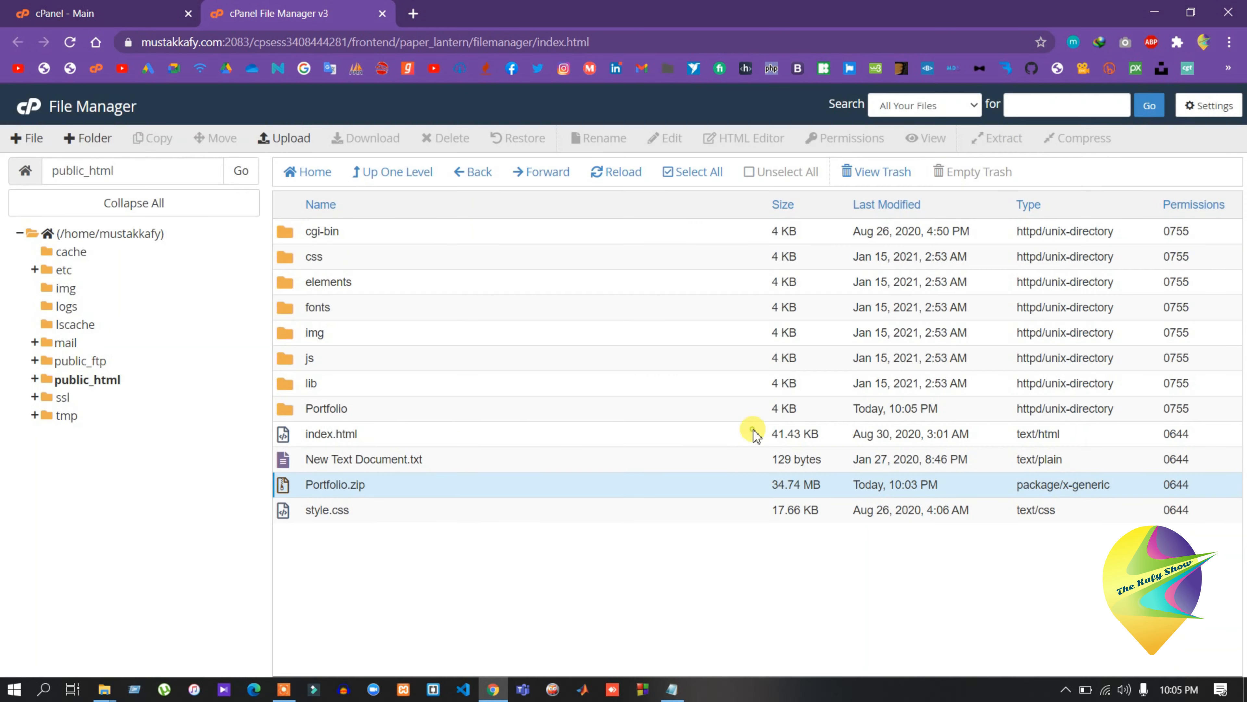
- Move the leftover Portfolio folder in public_html to the trash
right_click(347, 413)
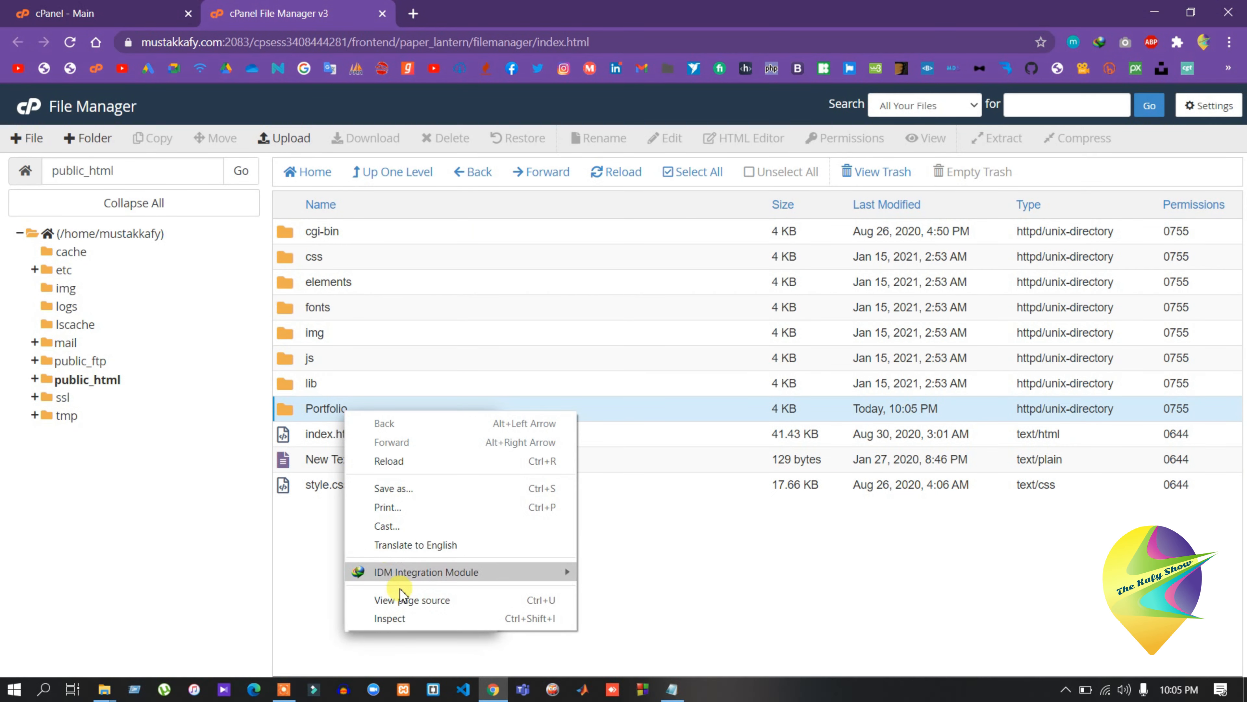
click(320, 565)
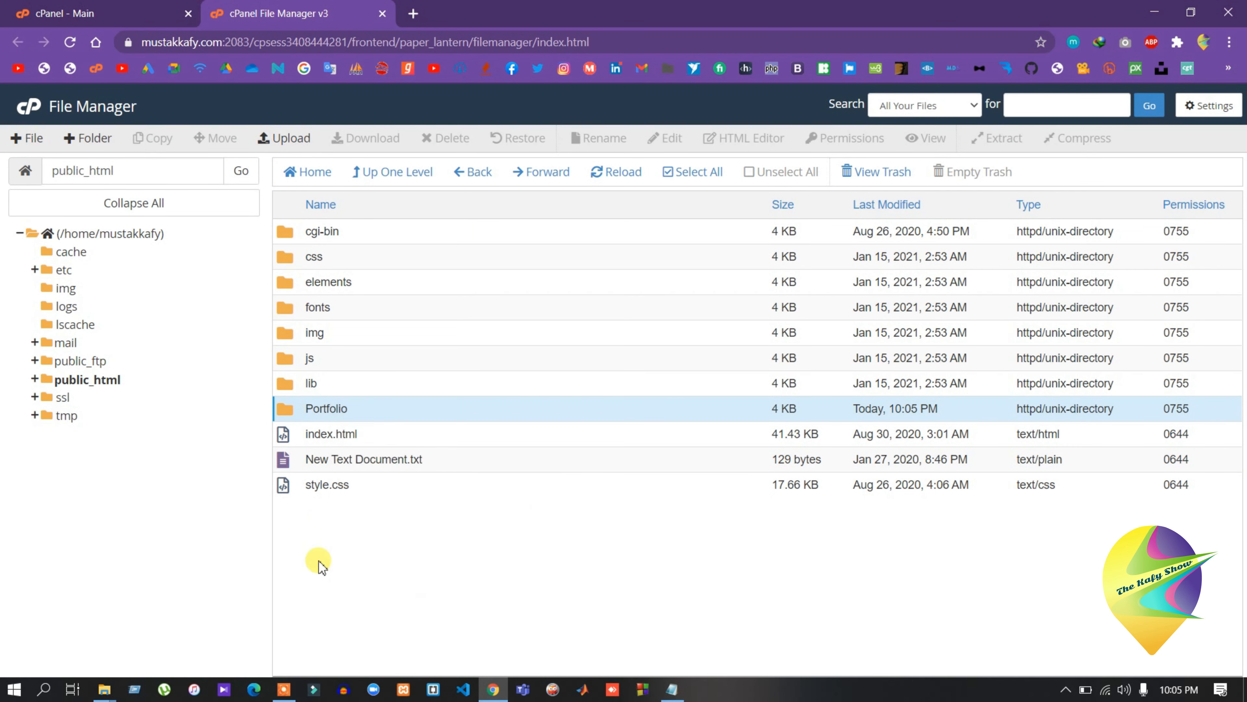
right_click(339, 418)
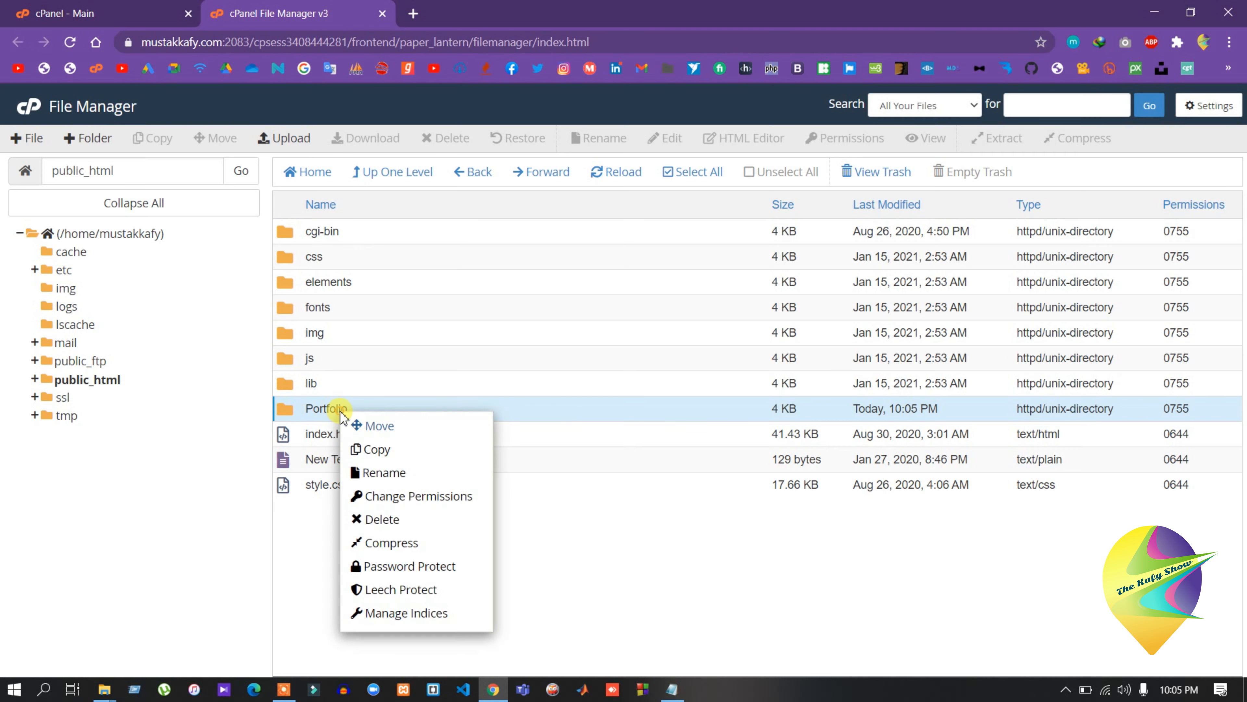
click(384, 521)
click(748, 433)
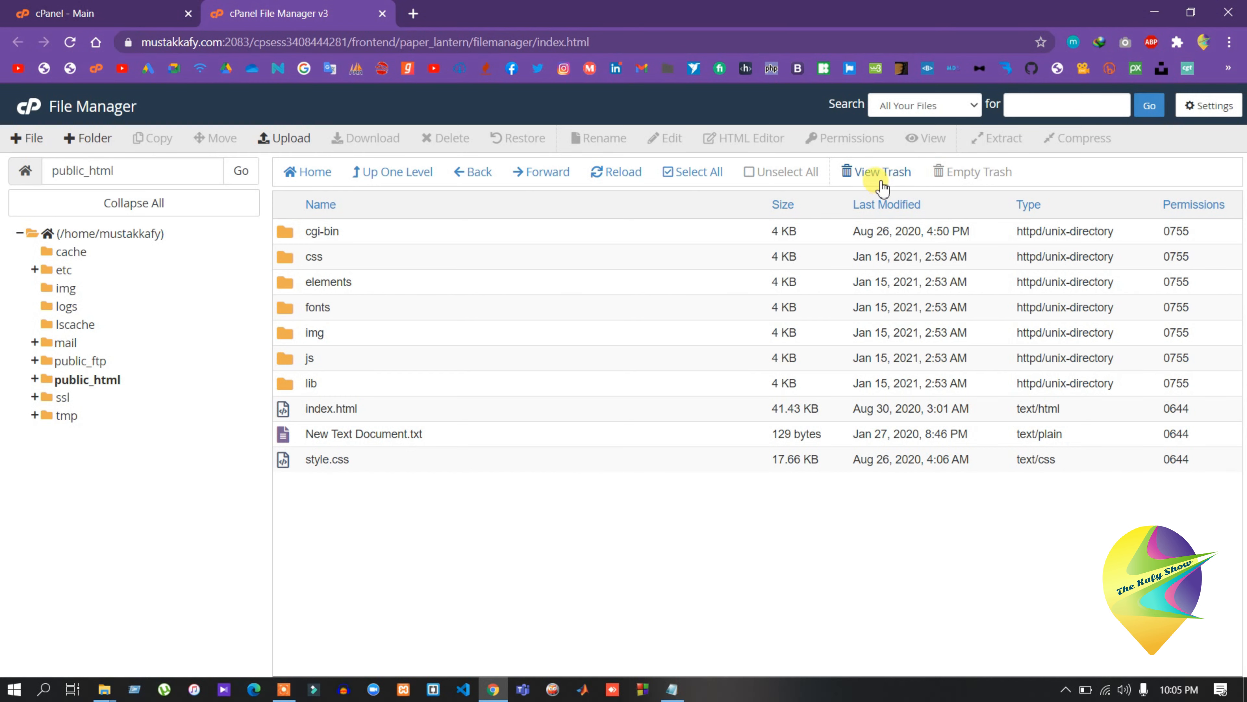
- Permanently empty File Manager's trash and reopen the public_html folder
click(882, 172)
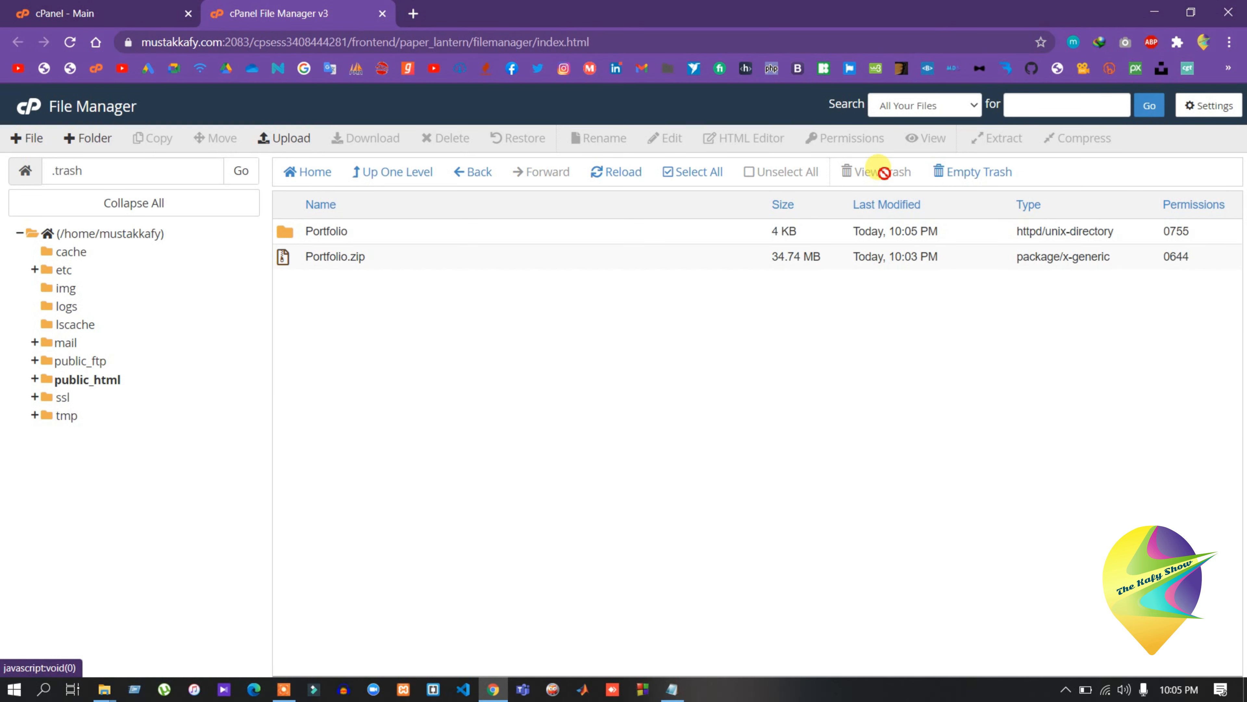
click(993, 176)
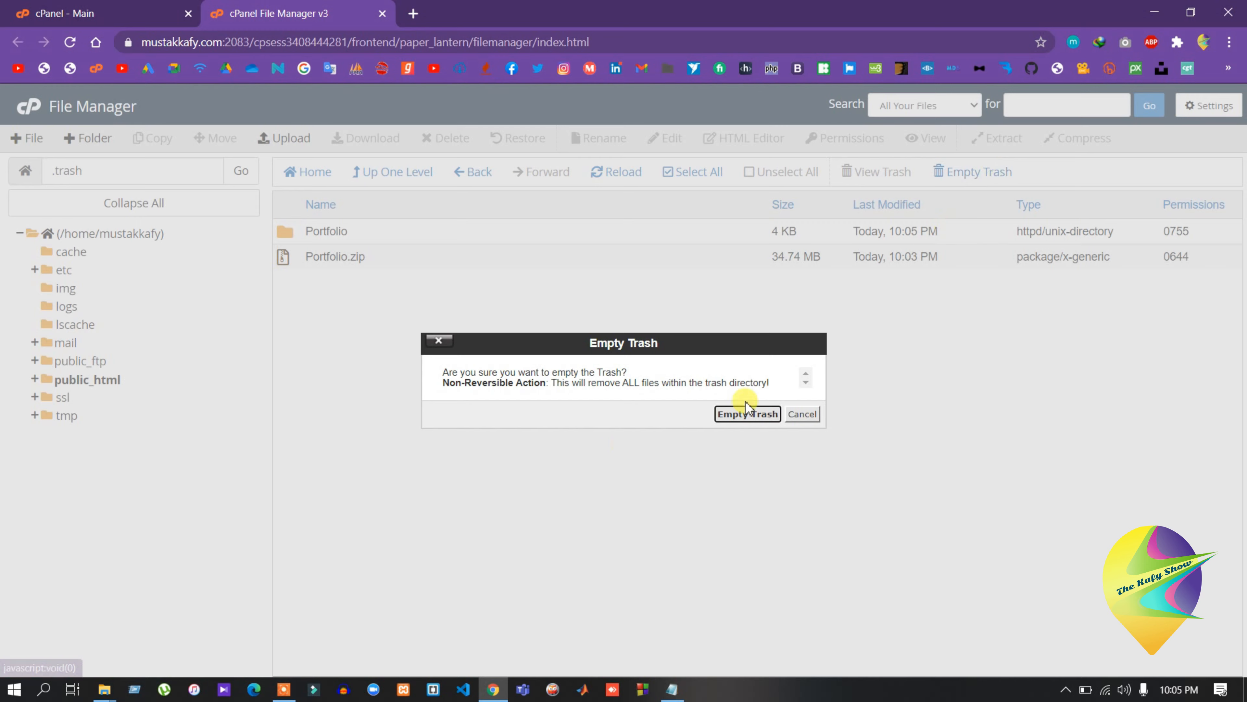
click(732, 415)
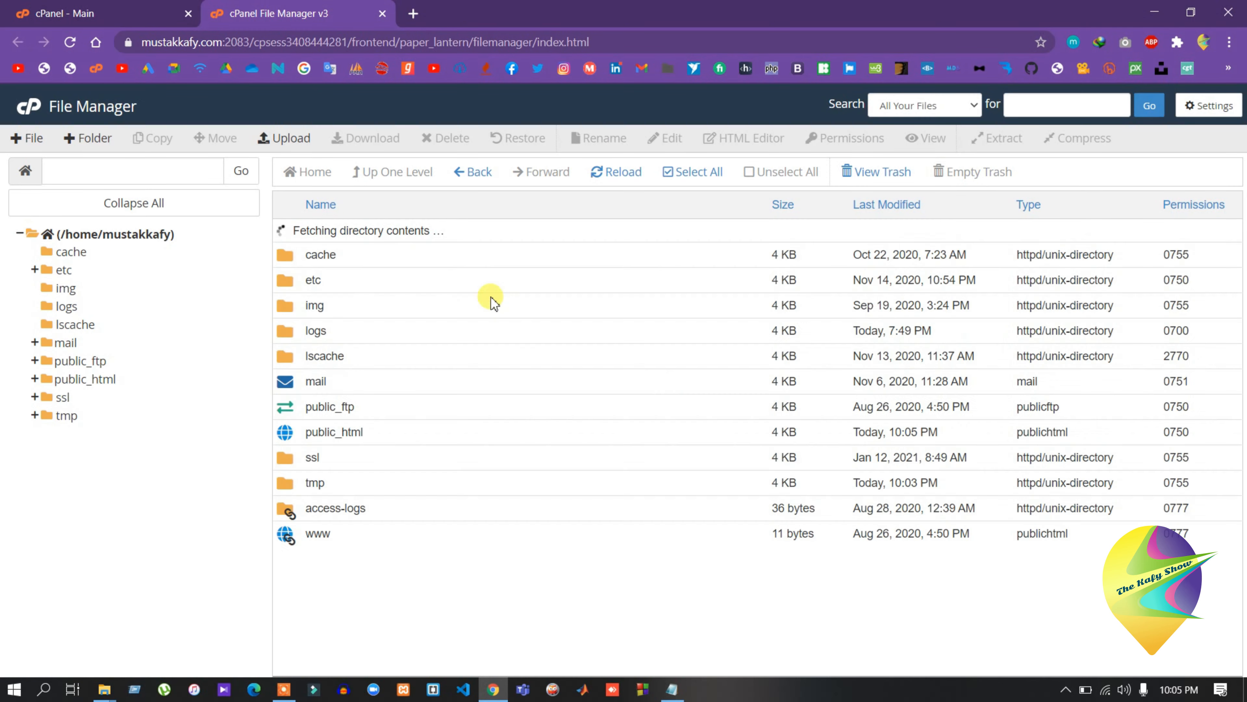
double_click(289, 411)
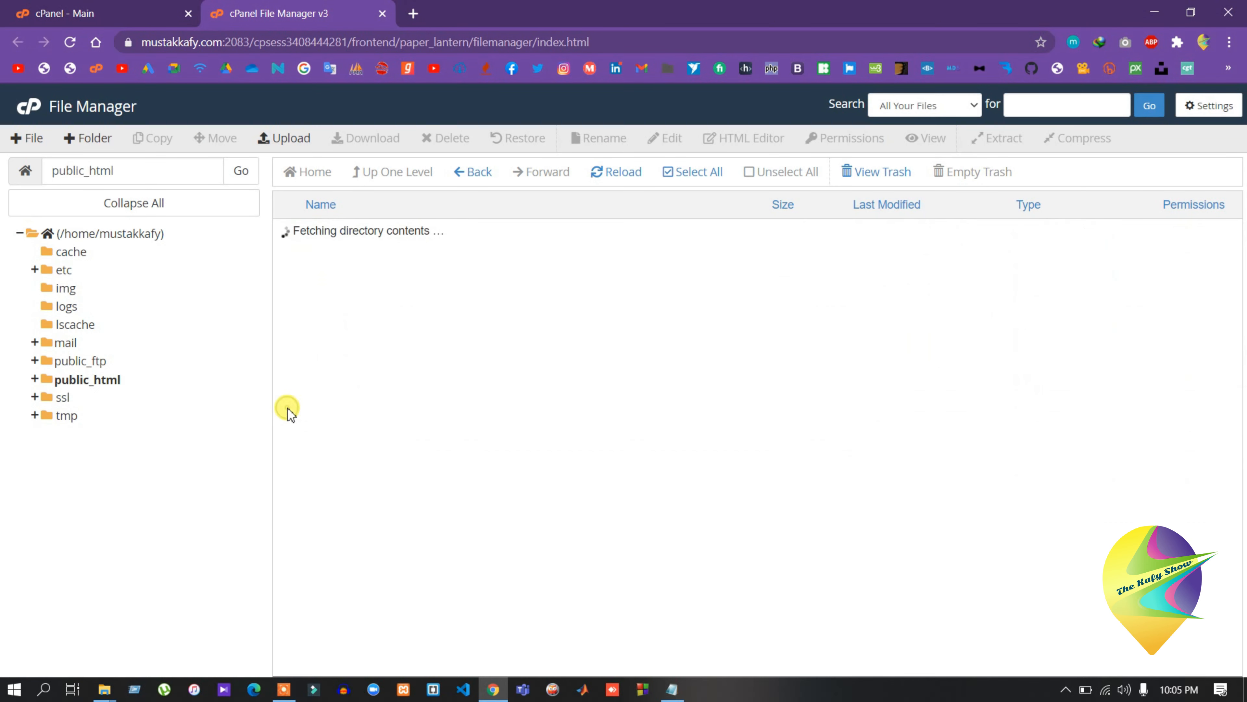
- Load the website's www domain in a new browser tab to check the published portfolio
click(415, 19)
click(374, 42)
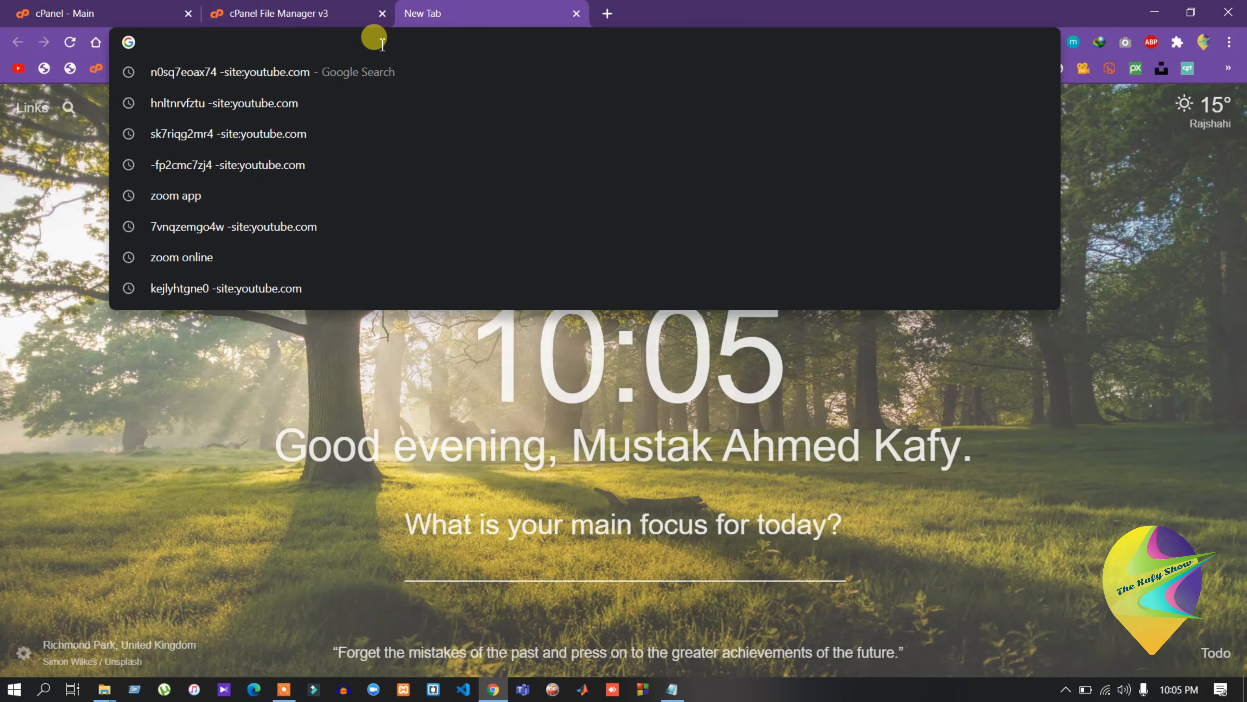
text(www.mustakkafy.com)
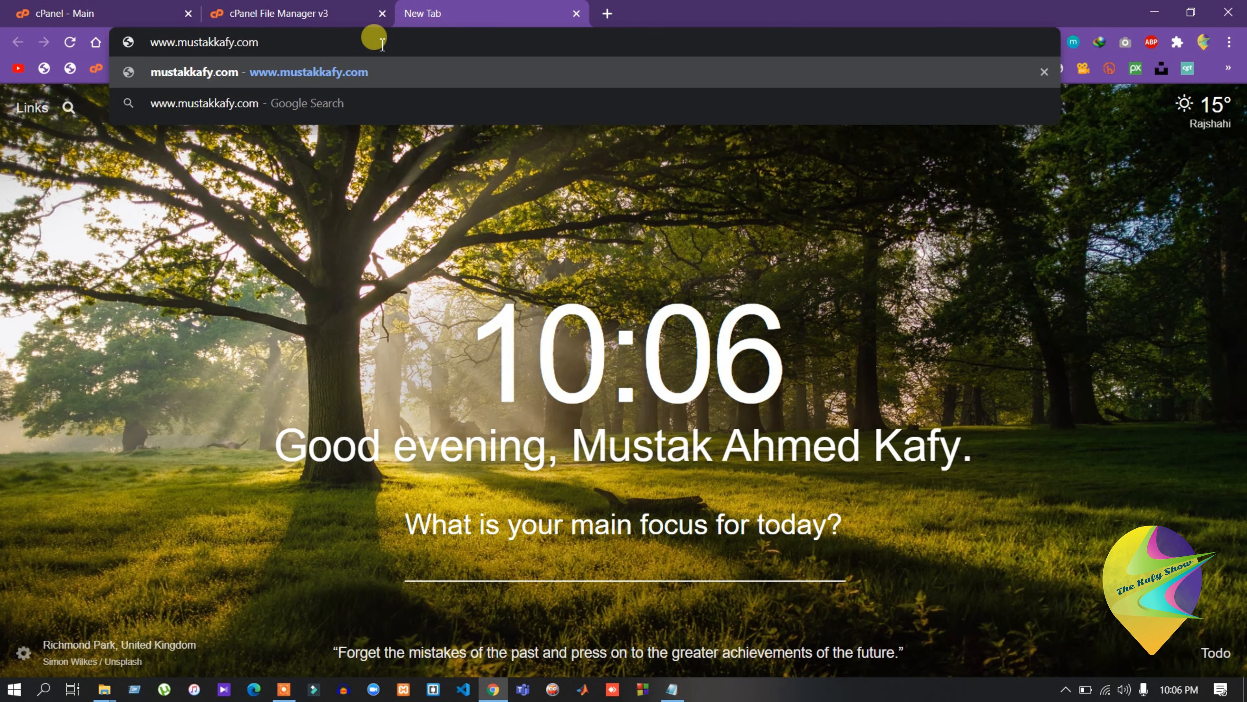
key(Return)
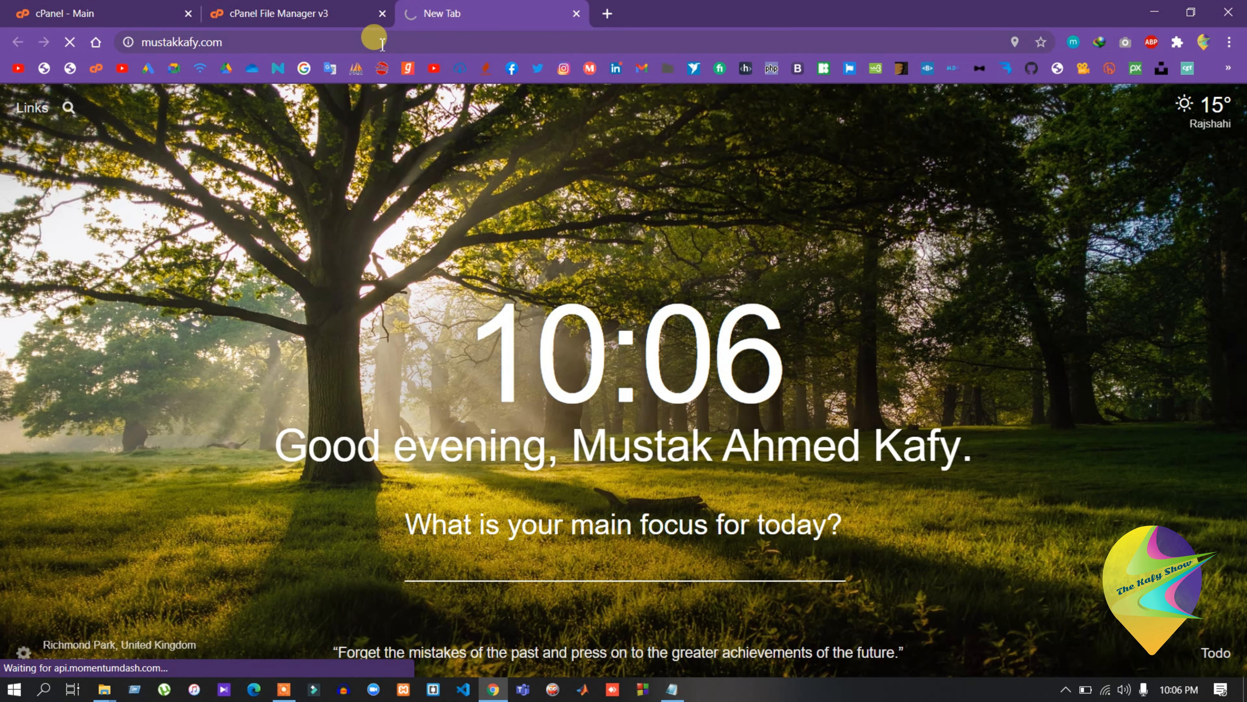